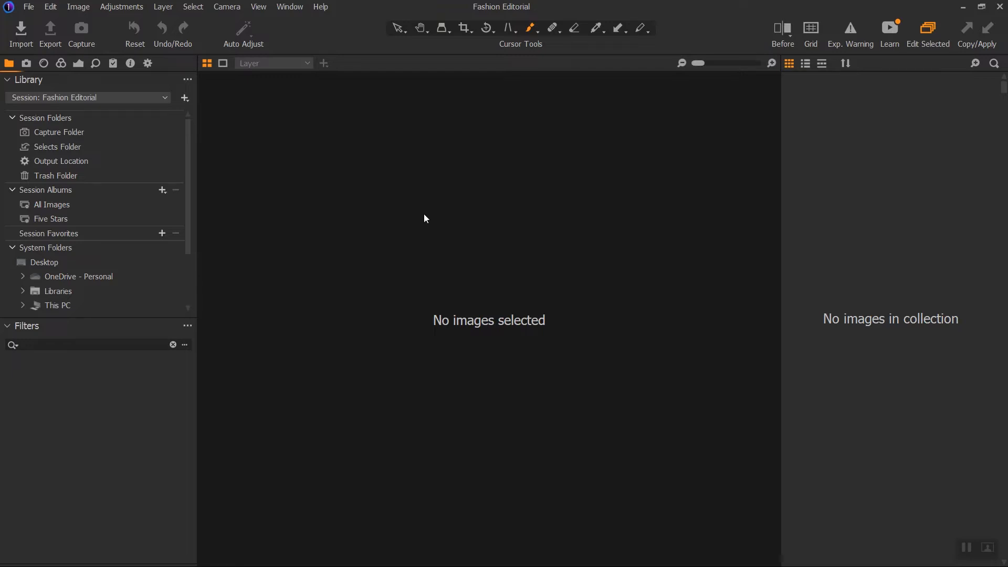
Start a new session named Fashion Editorial in the Capture One location and open the existing session of that name.
{"action": "left_click", "coordinate": [186, 97]}
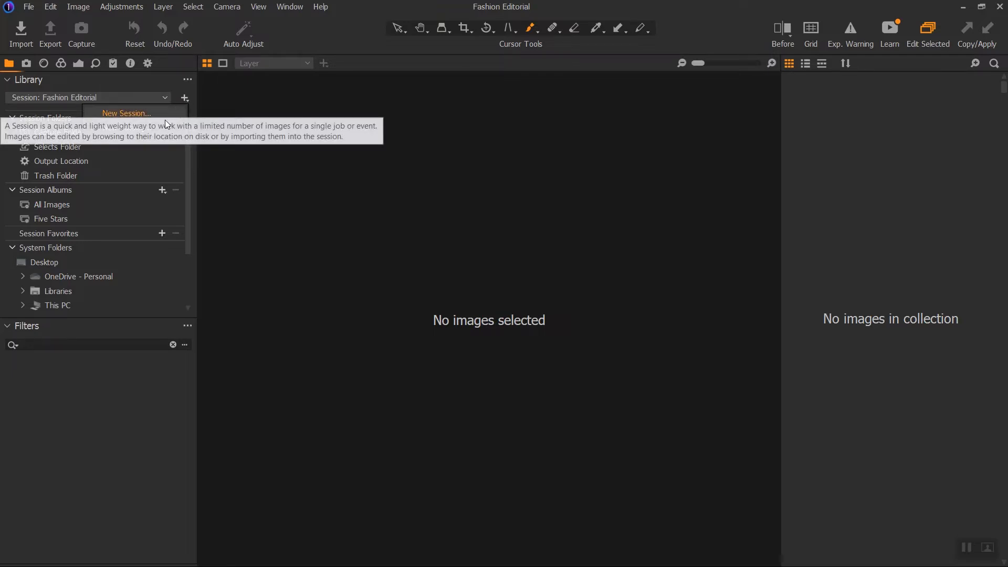
{"action": "left_click", "coordinate": [175, 109]}
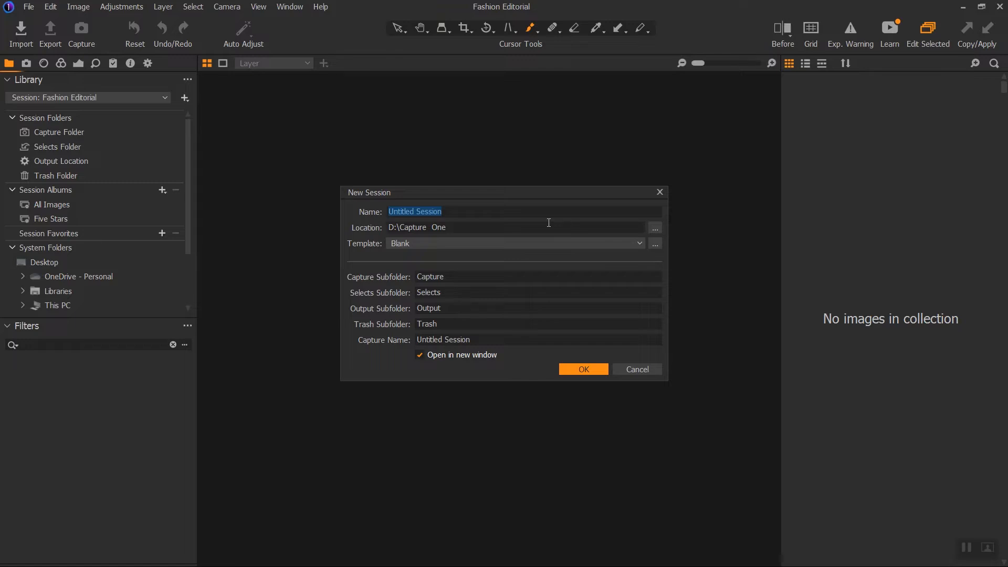
{"action": "type", "text": "Fahio"}
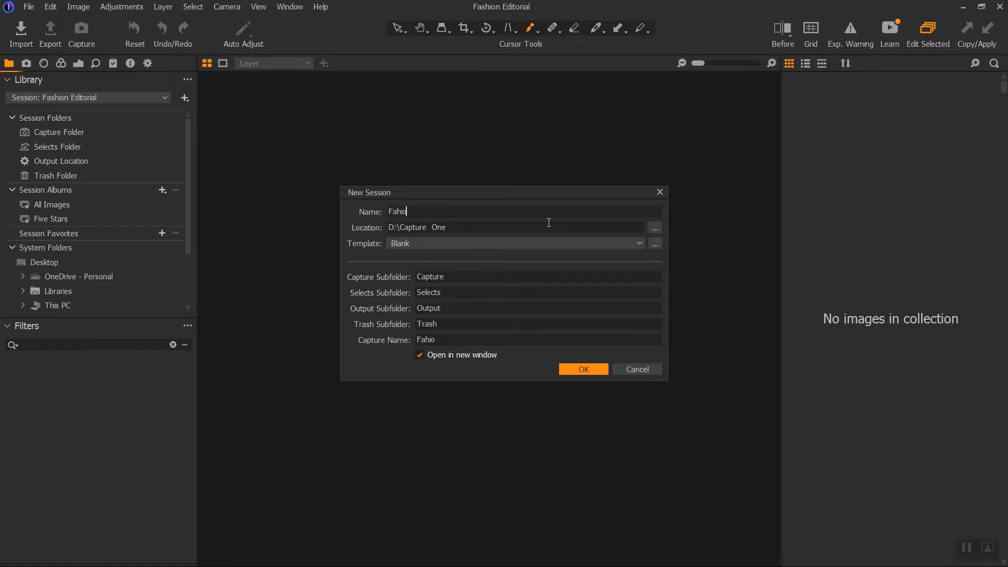
{"action": "key", "text": "BackSpace"}
{"action": "key", "text": "BackSpace"}
{"action": "key", "text": "BackSpace"}
{"action": "type", "text": "shion Editoria"}
{"action": "key", "text": "Return"}
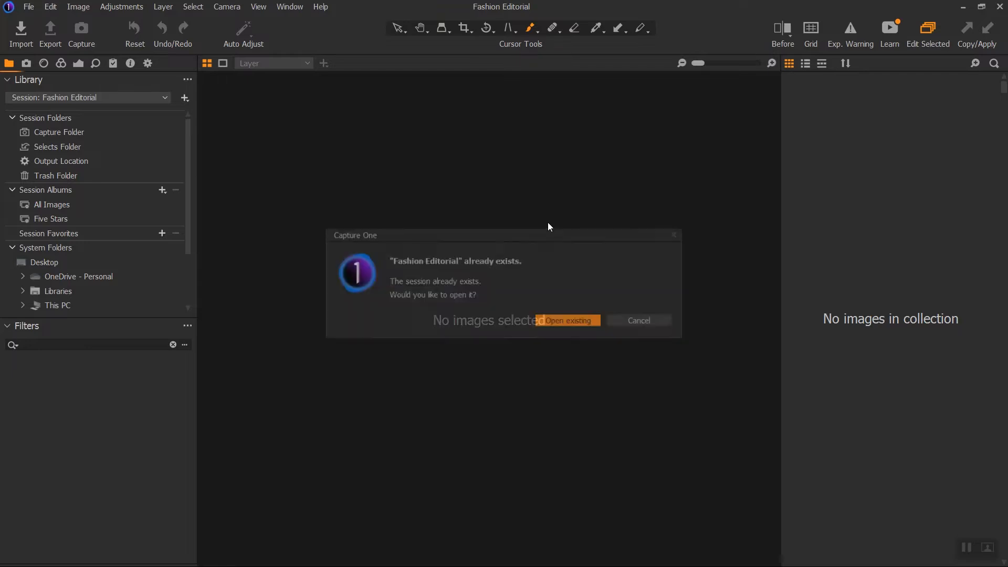
{"action": "left_click", "coordinate": [562, 321]}
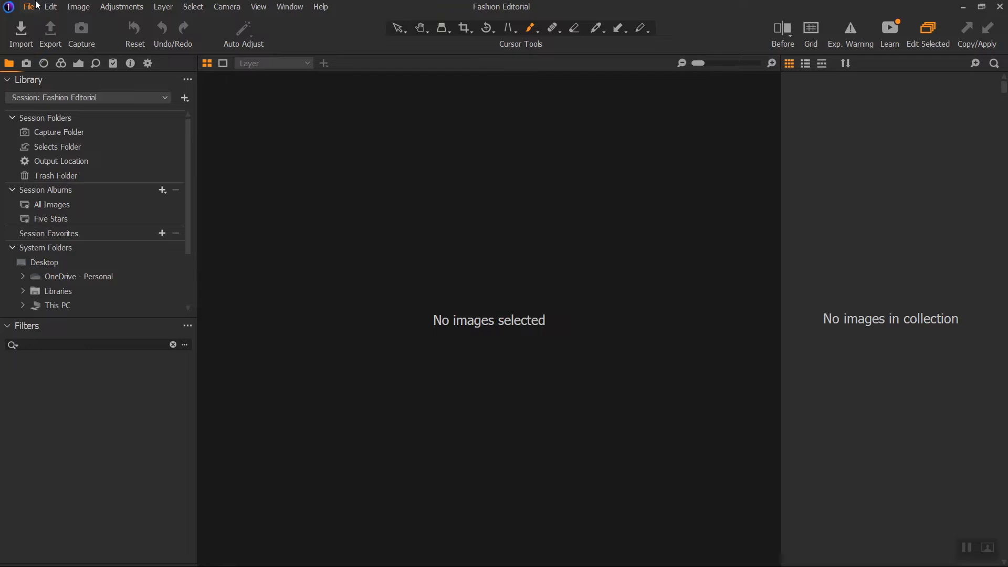
Import all images from the Desktop's Fashion Editorial folder into the session's Capture Folder.
{"action": "left_click", "coordinate": [23, 28]}
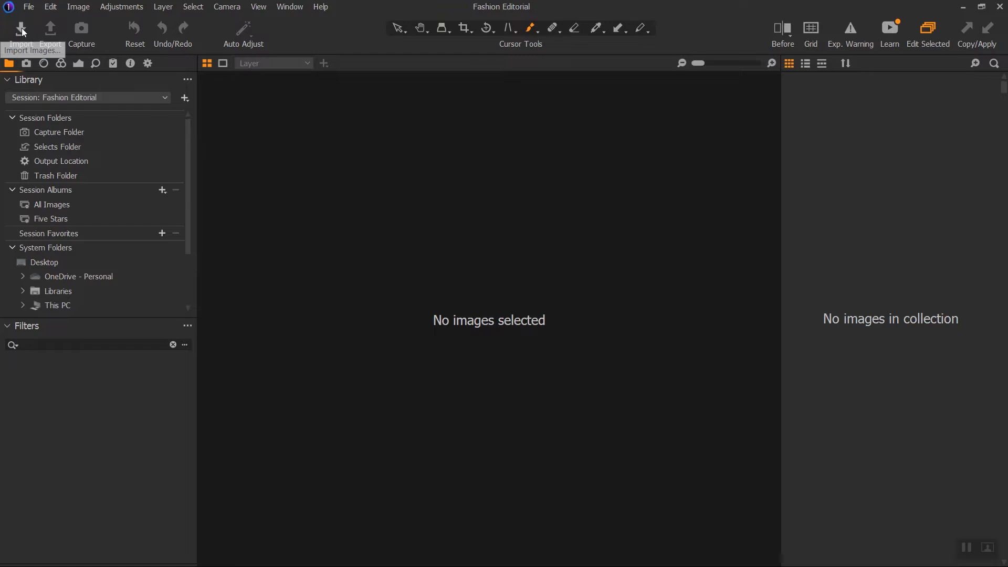
{"action": "left_click", "coordinate": [22, 30]}
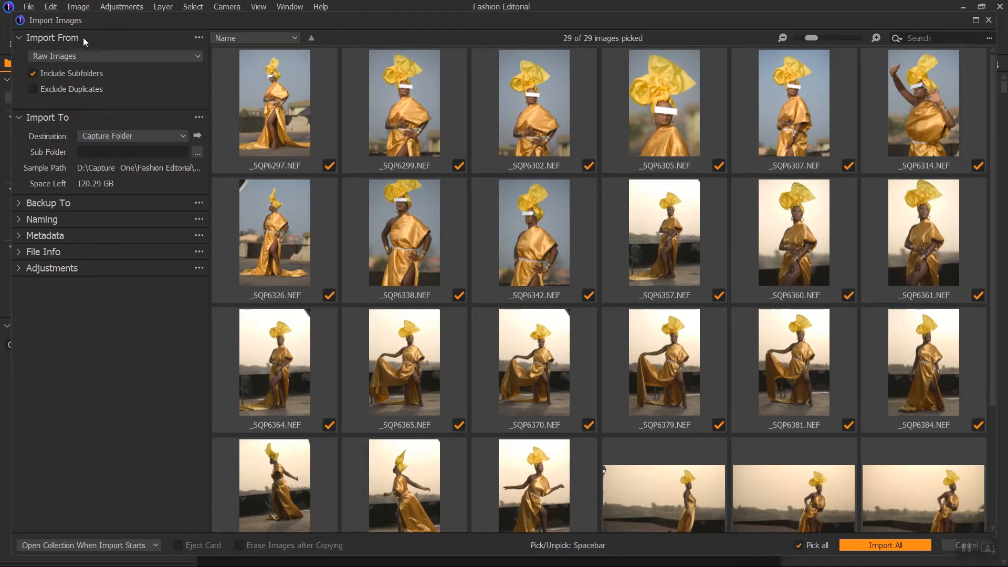
{"action": "left_click", "coordinate": [124, 56]}
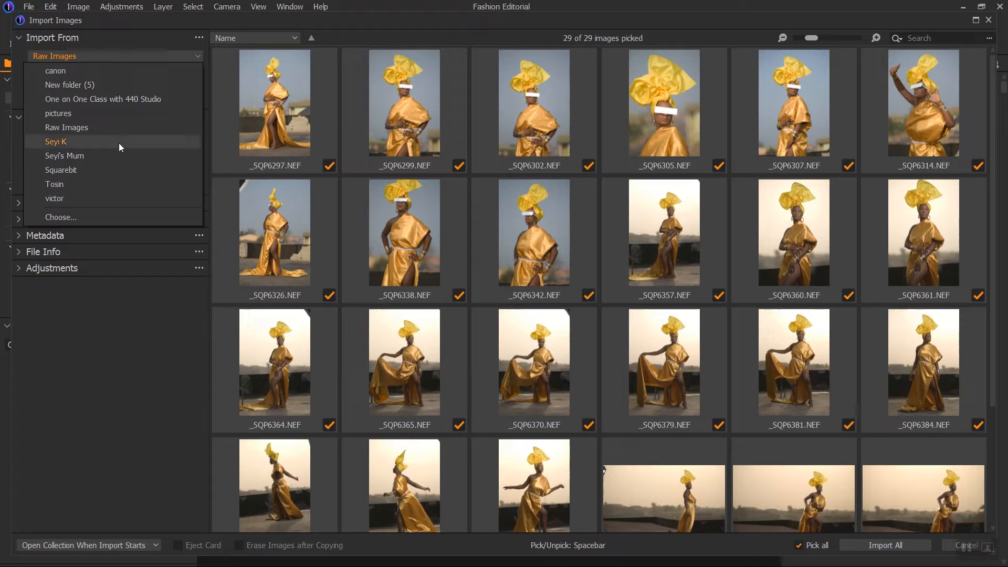
{"action": "left_click", "coordinate": [134, 216]}
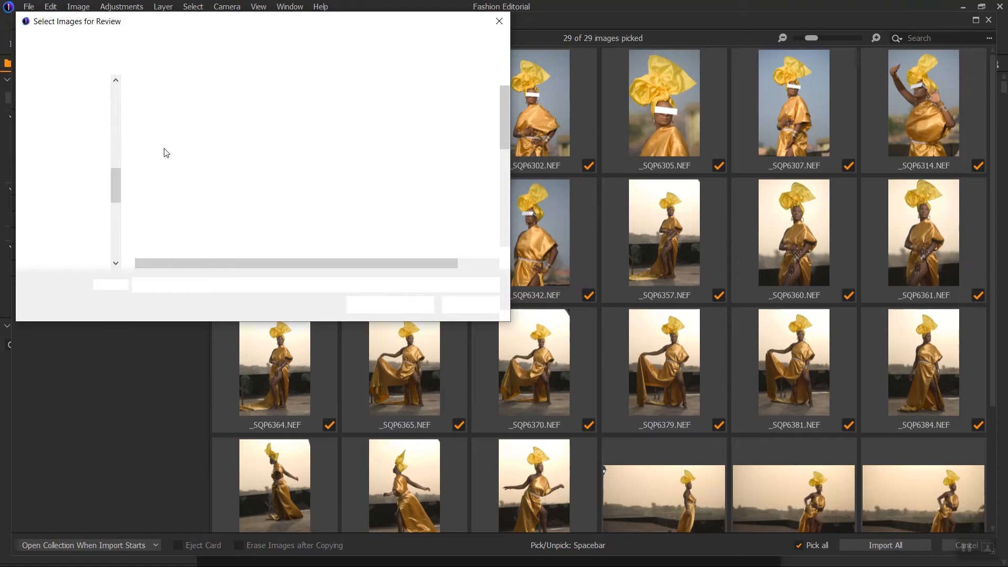
{"action": "left_click", "coordinate": [131, 44]}
{"action": "left_click_drag", "start_coordinate": [112, 177], "coordinate": [109, 106]}
{"action": "left_click", "coordinate": [90, 104]}
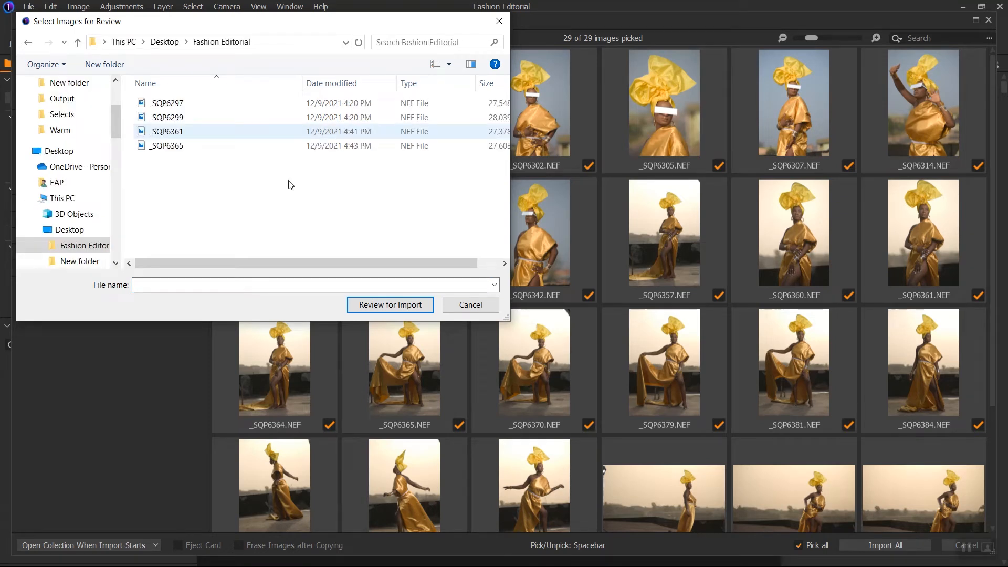
{"action": "left_click", "coordinate": [394, 305]}
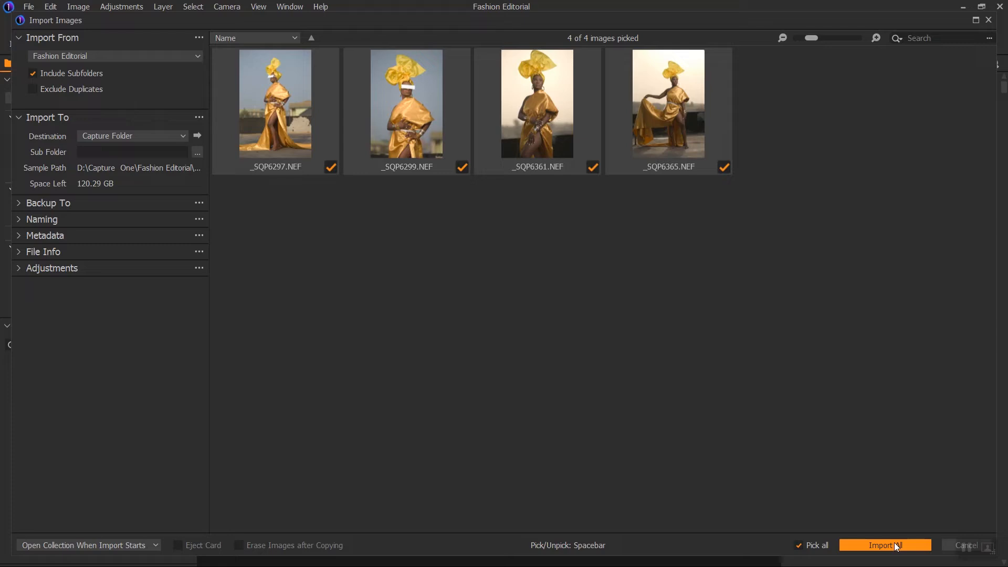
{"action": "left_click", "coordinate": [896, 546]}
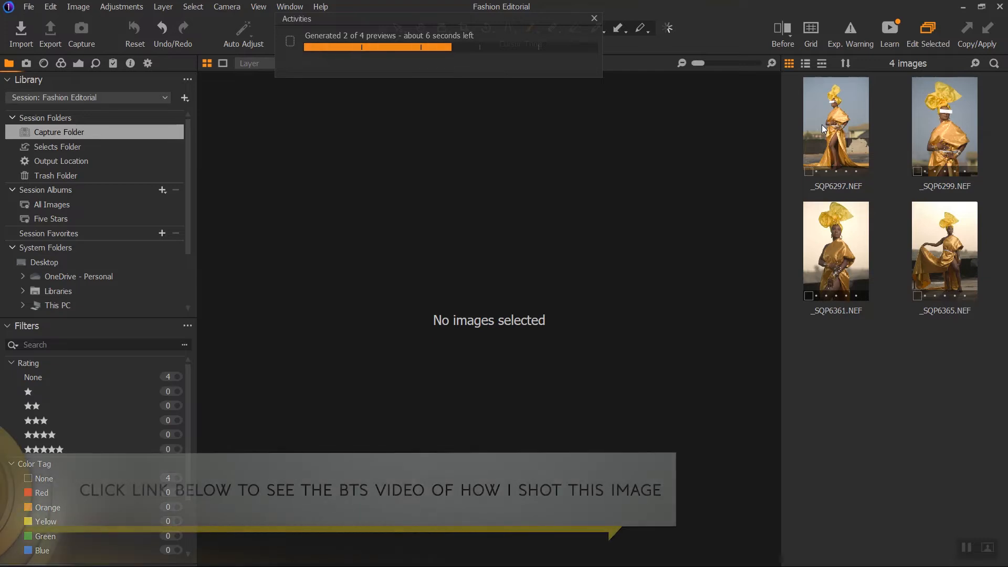
Show the exposure warning on _SQP6297.NEF and straighten the photo by about 1.45 degrees along the top of the wall.
{"action": "left_click", "coordinate": [821, 124]}
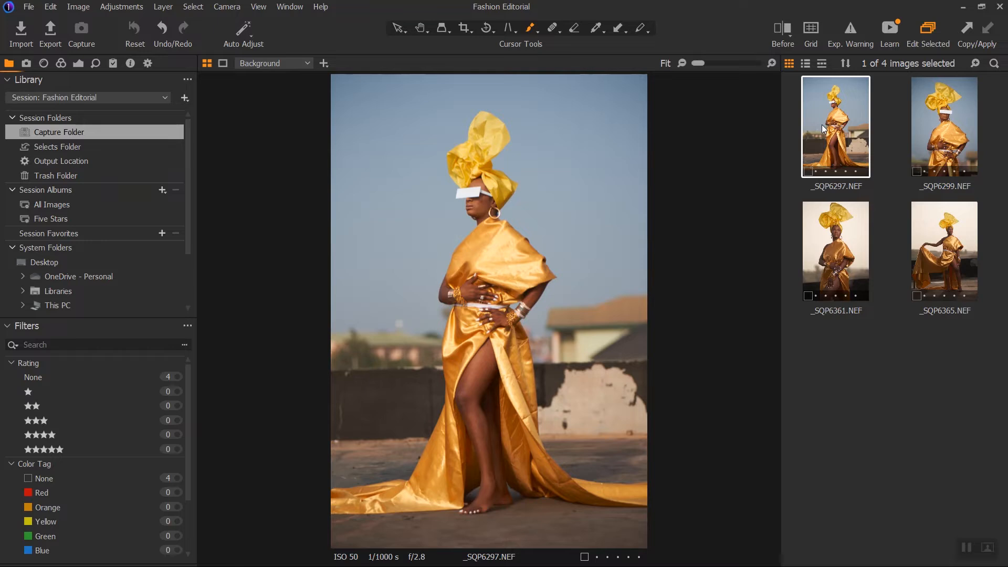
{"action": "left_click", "coordinate": [851, 33]}
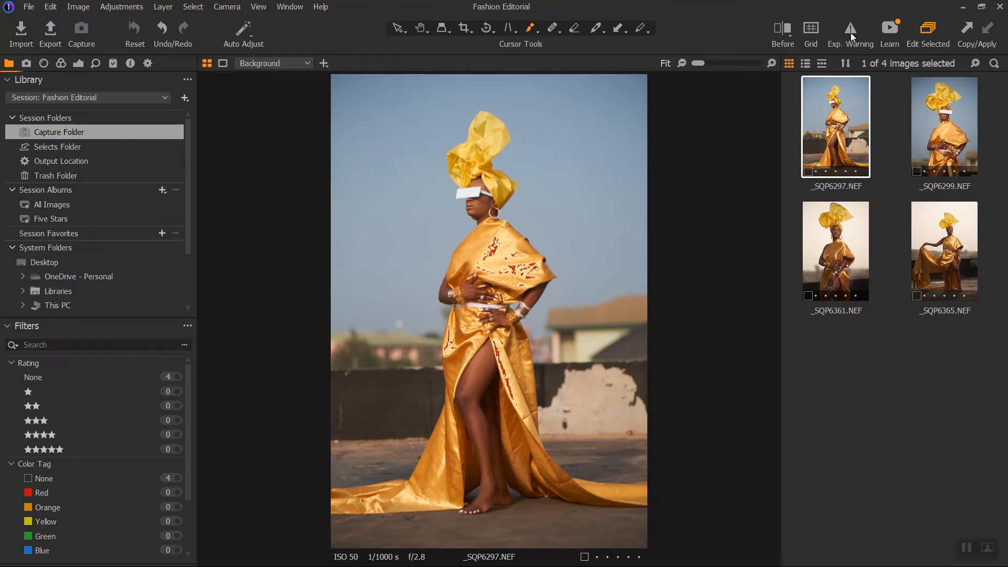
{"action": "right_click", "coordinate": [626, 159]}
{"action": "left_click", "coordinate": [486, 28]}
{"action": "left_click_drag", "start_coordinate": [333, 372], "coordinate": [645, 364]}
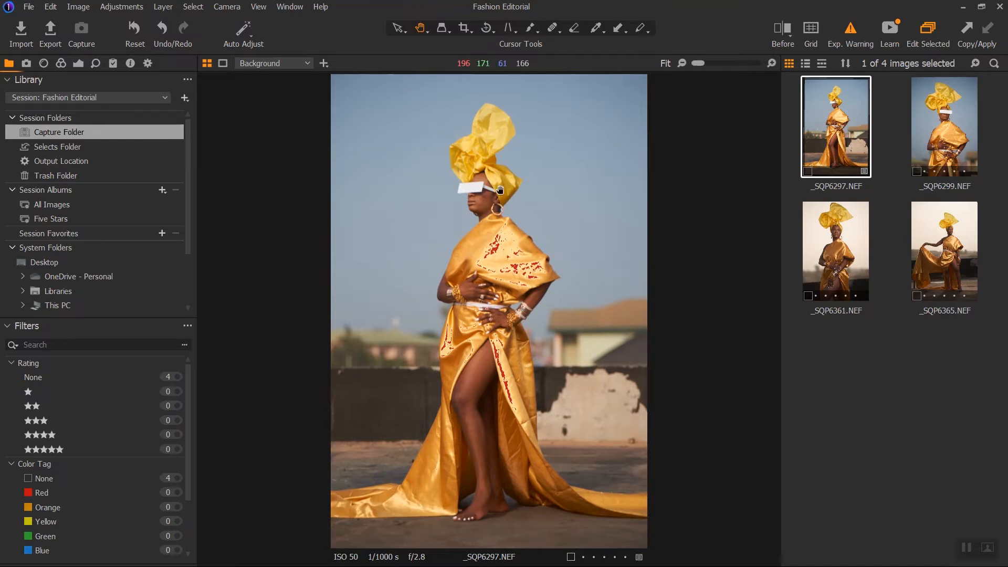
Enable chromatic aberration correction for the photo and set its High Dynamic Range highlight to -44.
{"action": "left_click", "coordinate": [42, 65]}
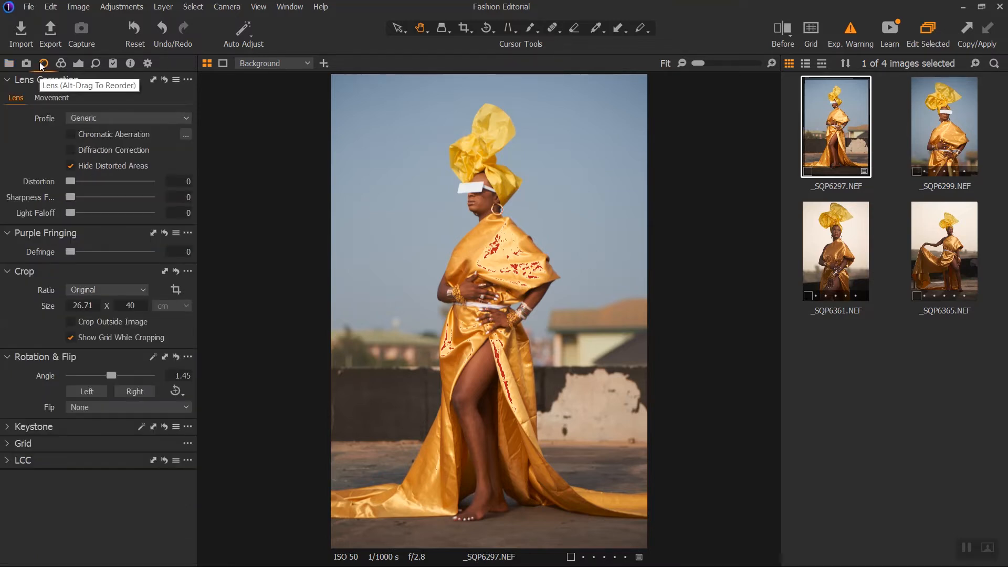
{"action": "left_click", "coordinate": [105, 132]}
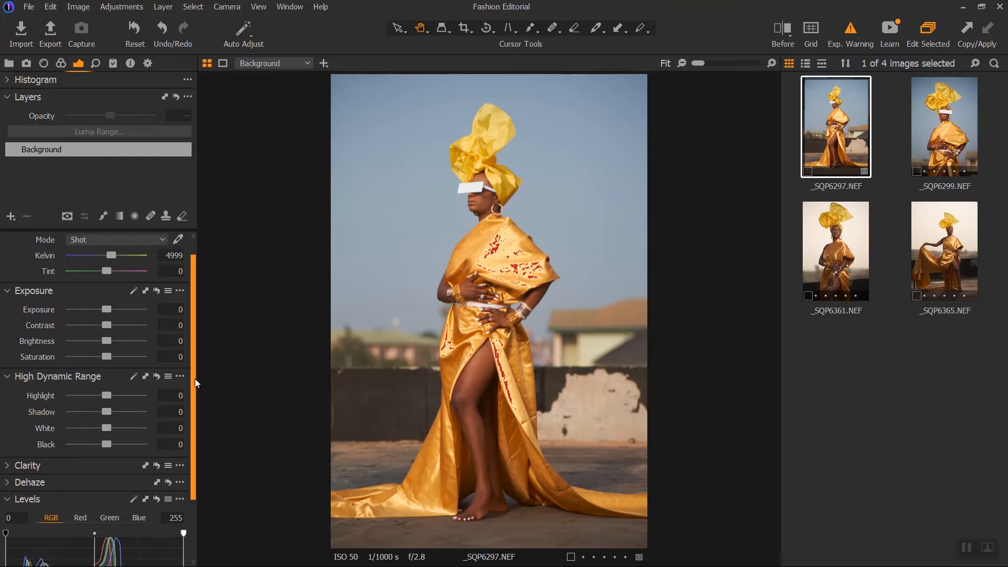
{"action": "scroll", "coordinate": [186, 414], "scroll_direction": "down", "scroll_amount": 2}
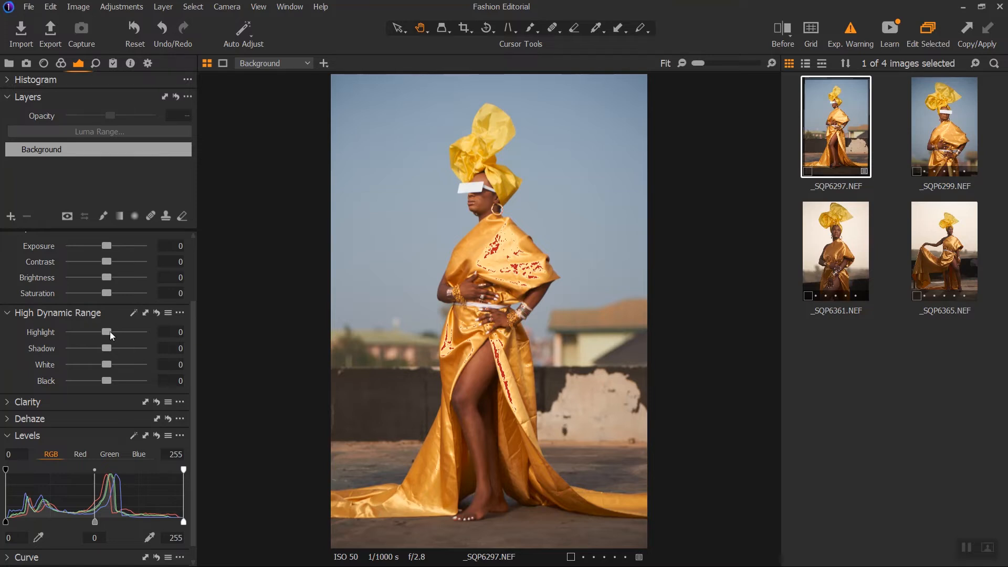
{"action": "left_click_drag", "start_coordinate": [108, 332], "coordinate": [93, 331]}
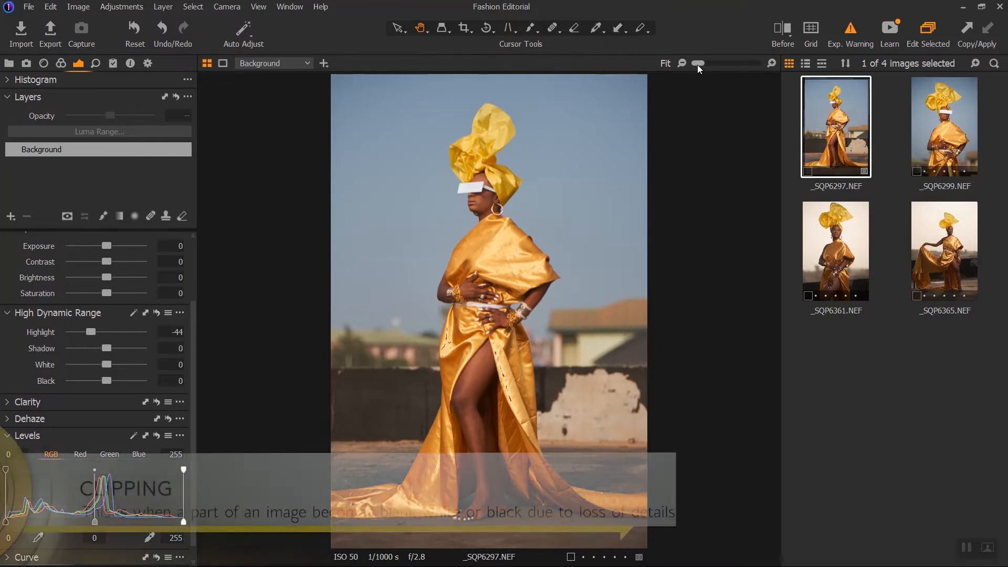
Examine clipped highlights on the dress and jewellery at 50% with the exposure warning off and on, and fit the photo back in view.
{"action": "left_click", "coordinate": [717, 67]}
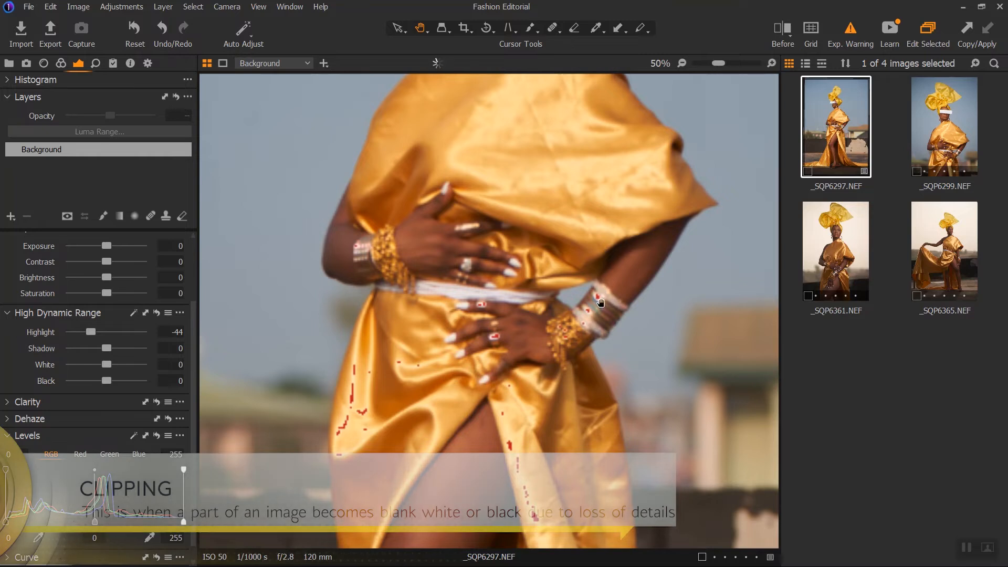
{"action": "left_click_drag", "start_coordinate": [592, 316], "coordinate": [598, 247]}
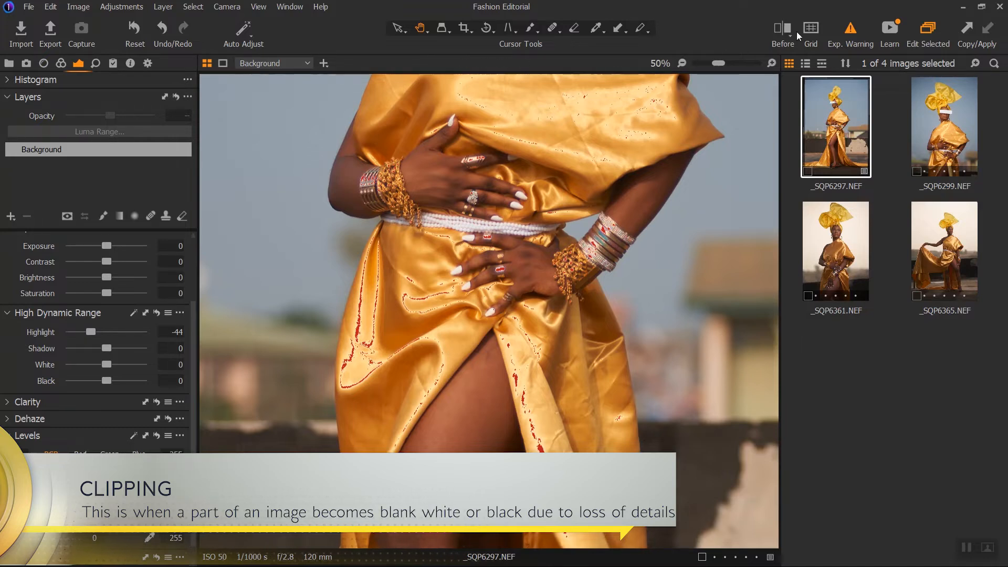
{"action": "left_click", "coordinate": [851, 32]}
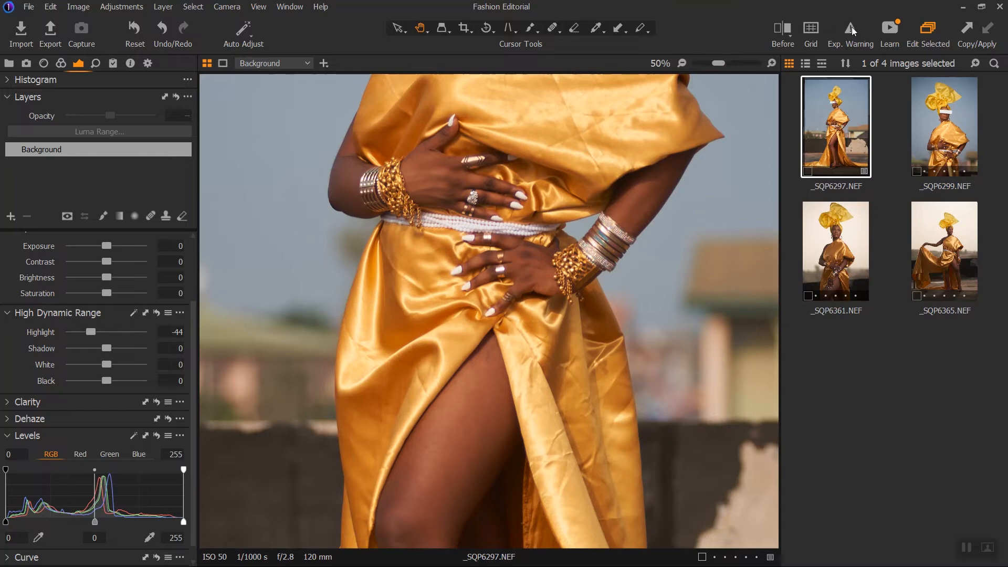
{"action": "left_click", "coordinate": [851, 27]}
{"action": "left_click", "coordinate": [714, 62]}
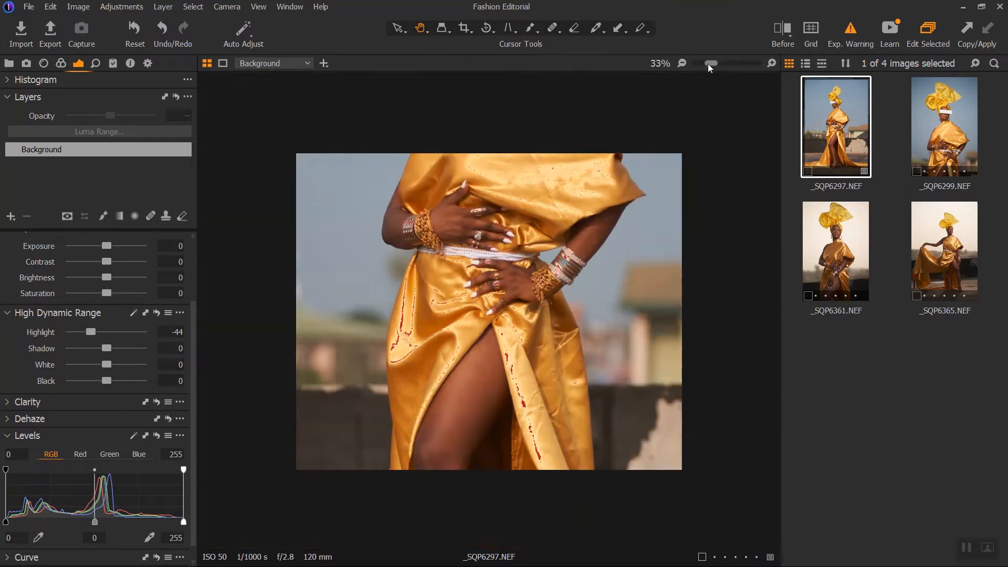
{"action": "left_click_drag", "start_coordinate": [714, 62], "coordinate": [682, 62]}
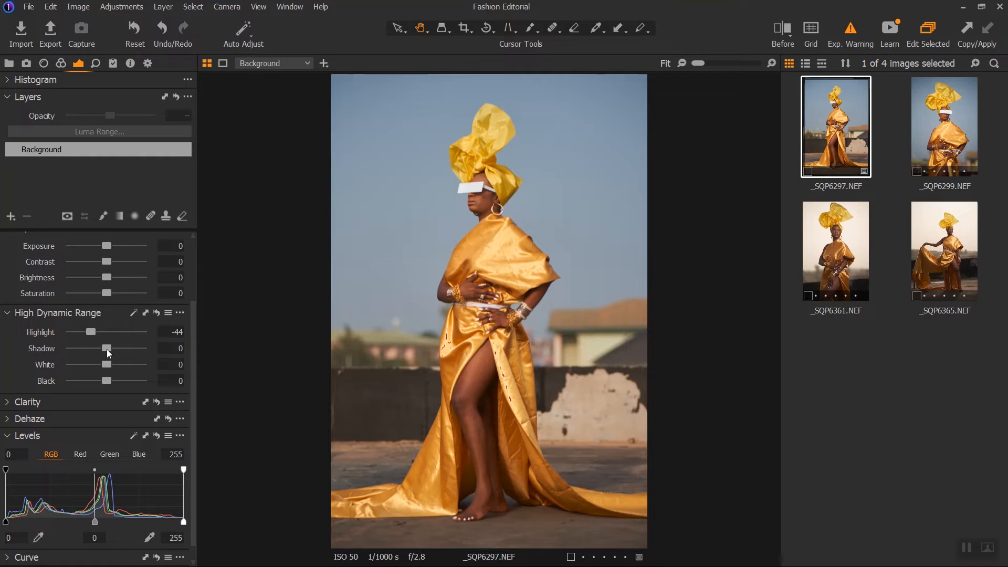
Compare stronger and weaker shadow recovery on the photo and settle the High Dynamic Range shadow at 9.
{"action": "left_click_drag", "start_coordinate": [109, 348], "coordinate": [141, 350]}
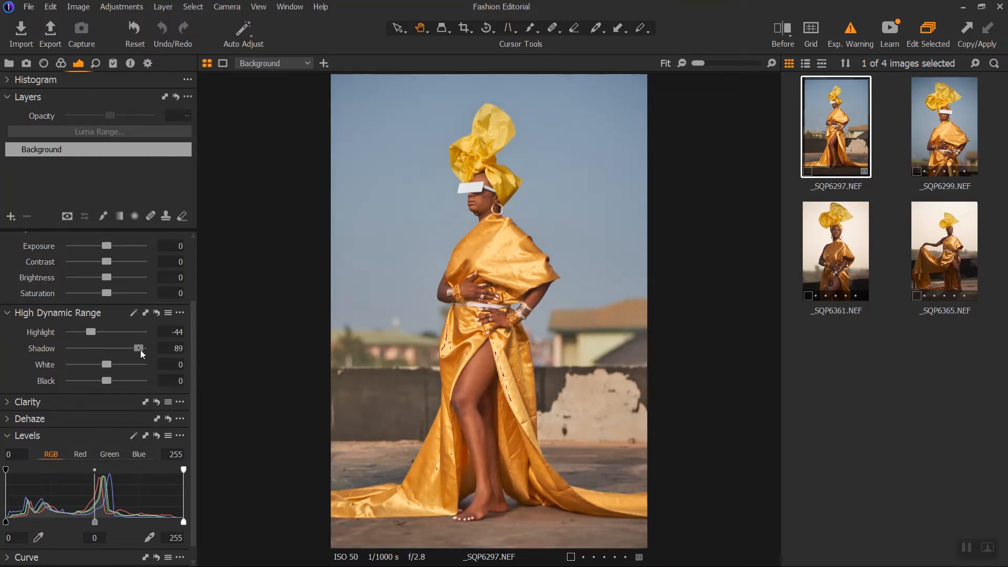
{"action": "left_click_drag", "start_coordinate": [140, 350], "coordinate": [109, 348]}
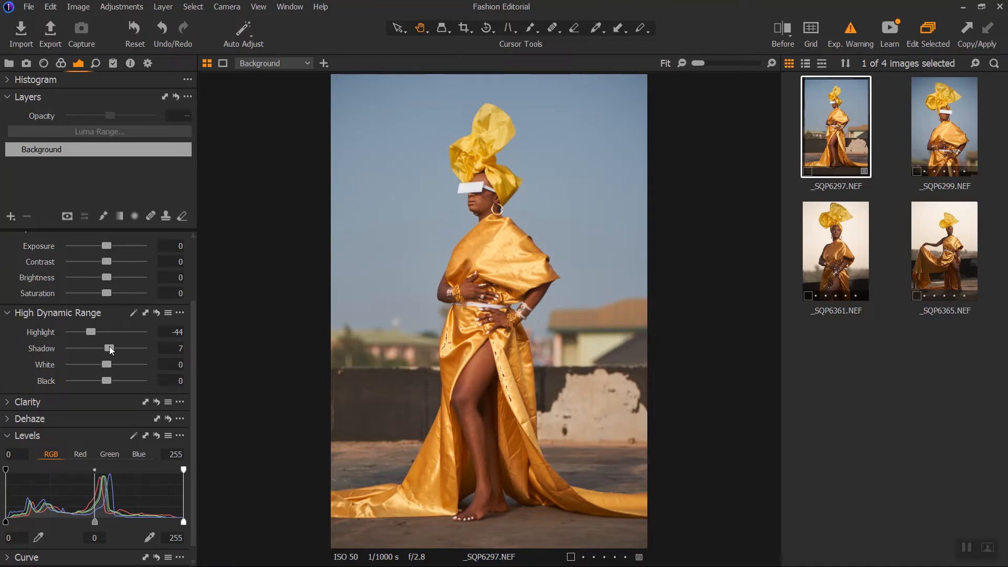
{"action": "left_click_drag", "start_coordinate": [109, 346], "coordinate": [108, 345]}
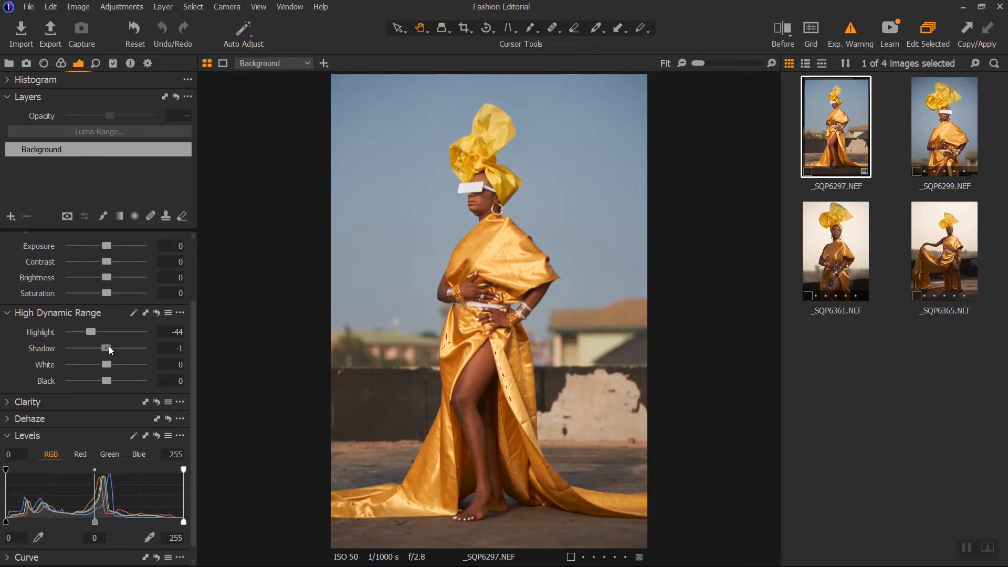
{"action": "left_click_drag", "start_coordinate": [111, 345], "coordinate": [112, 346]}
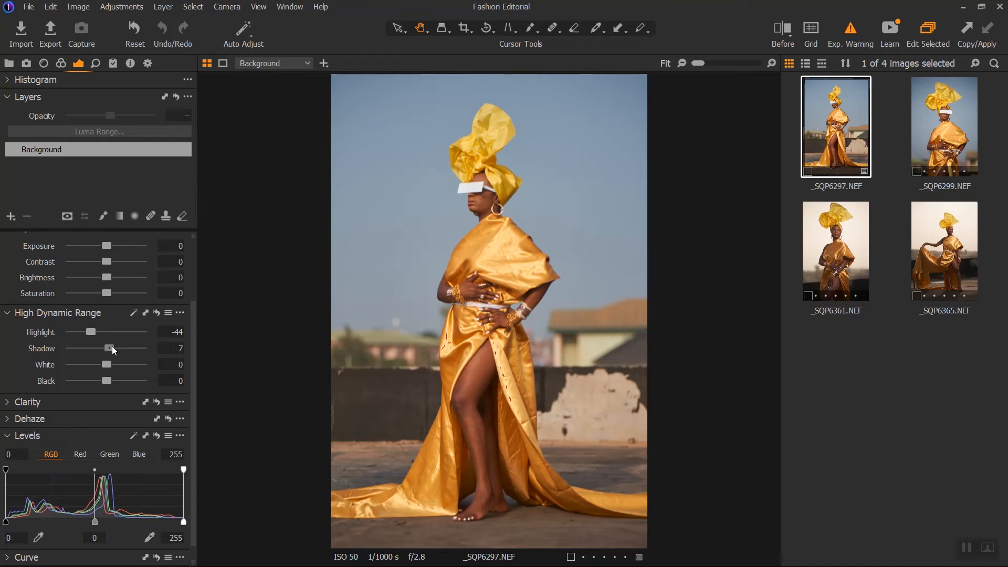
{"action": "left_click_drag", "start_coordinate": [112, 346], "coordinate": [113, 347]}
Set High Dynamic Range white to 23 and black to -15, turning off the exposure warning.
{"action": "mouse_move", "coordinate": [108, 364]}
{"action": "left_mouse_down"}
{"action": "mouse_move", "coordinate": [123, 362]}
{"action": "mouse_move", "coordinate": [115, 360]}
{"action": "left_mouse_up"}
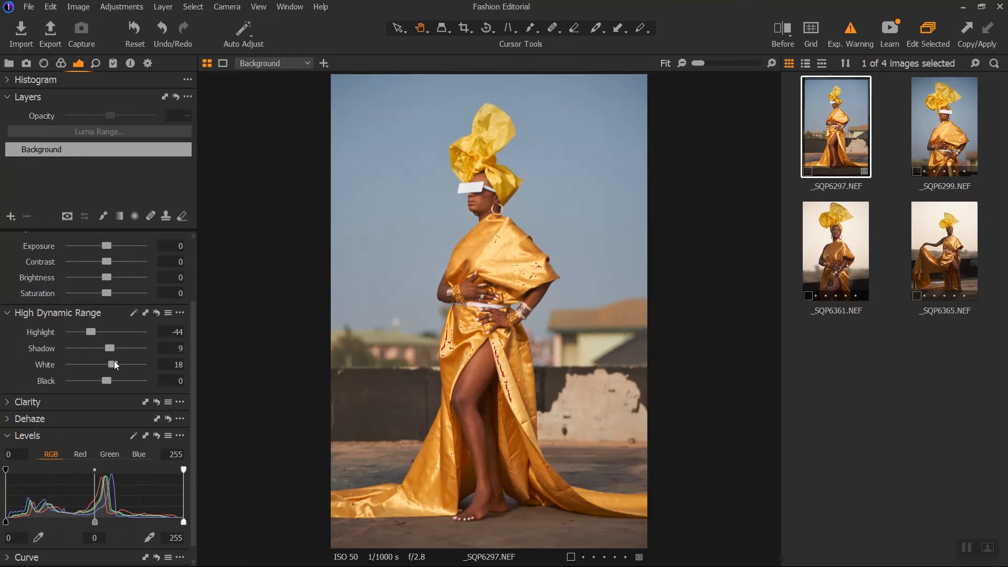
{"action": "left_click", "coordinate": [849, 32]}
{"action": "left_click_drag", "start_coordinate": [113, 364], "coordinate": [115, 364]}
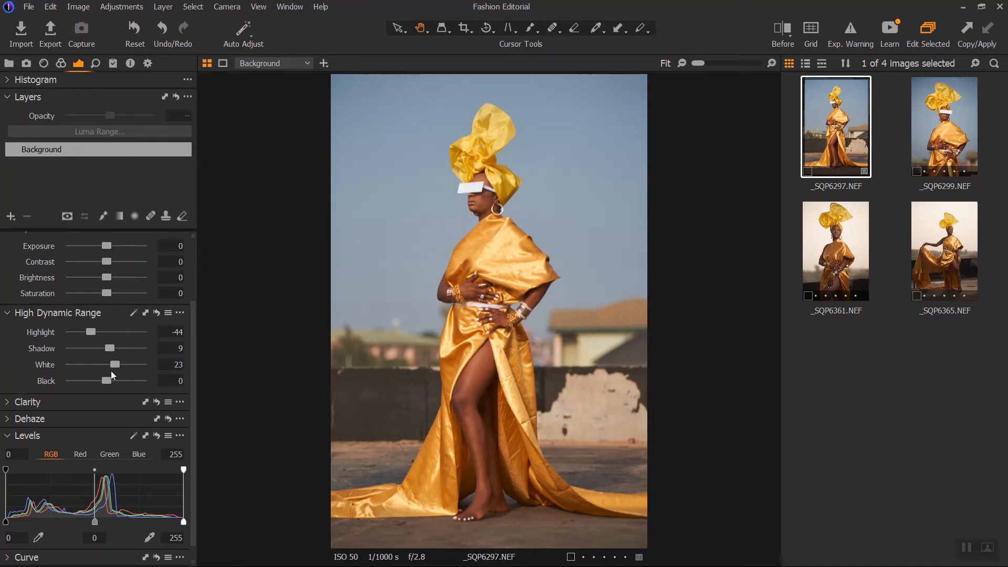
{"action": "left_click_drag", "start_coordinate": [108, 379], "coordinate": [106, 379]}
{"action": "left_click_drag", "start_coordinate": [105, 380], "coordinate": [101, 380]}
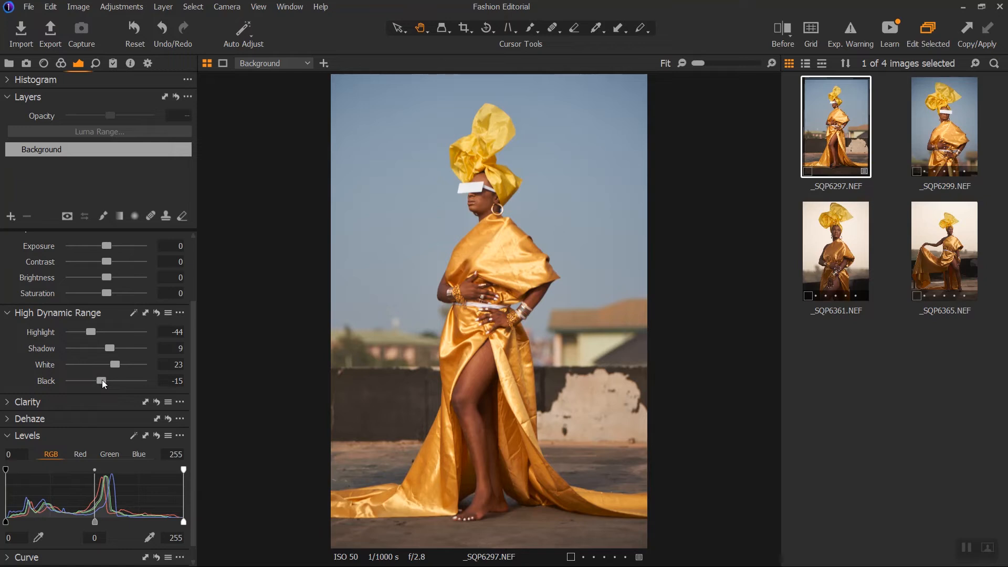
Try higher and lower contrast on the photo and settle the Exposure contrast at 11.
{"action": "left_click_drag", "start_coordinate": [194, 315], "coordinate": [190, 282]}
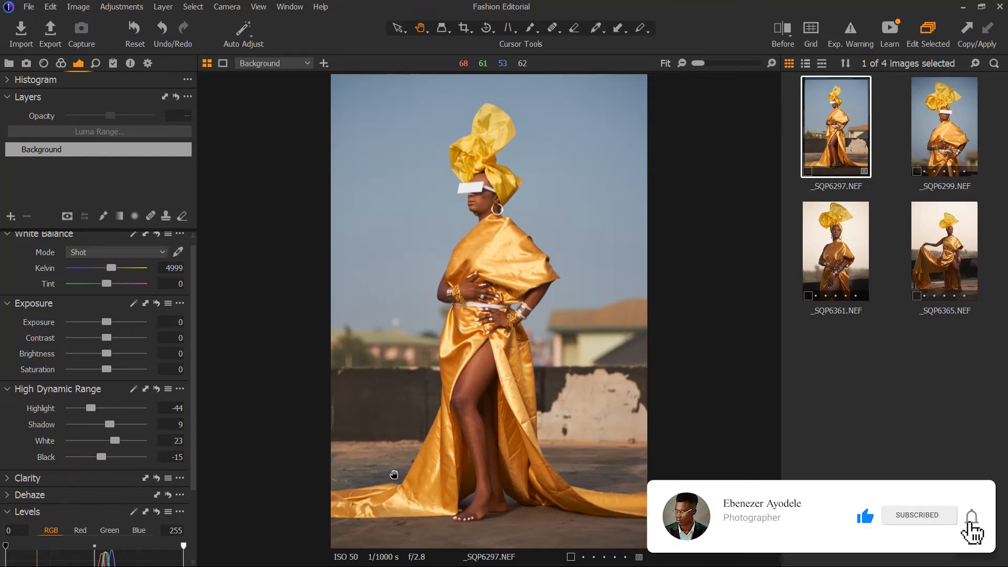
{"action": "left_click_drag", "start_coordinate": [106, 335], "coordinate": [115, 337]}
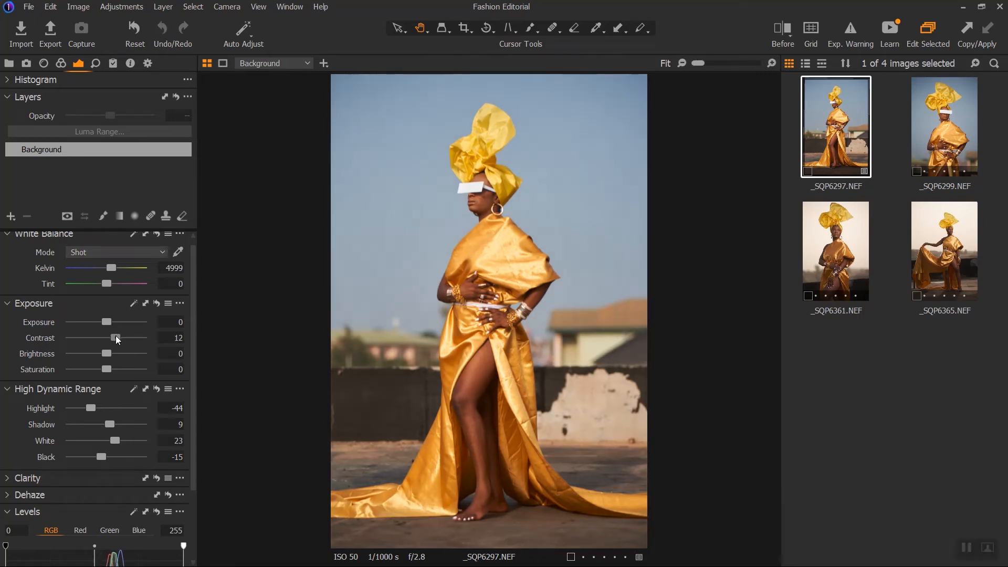
{"action": "left_click_drag", "start_coordinate": [115, 335], "coordinate": [103, 336]}
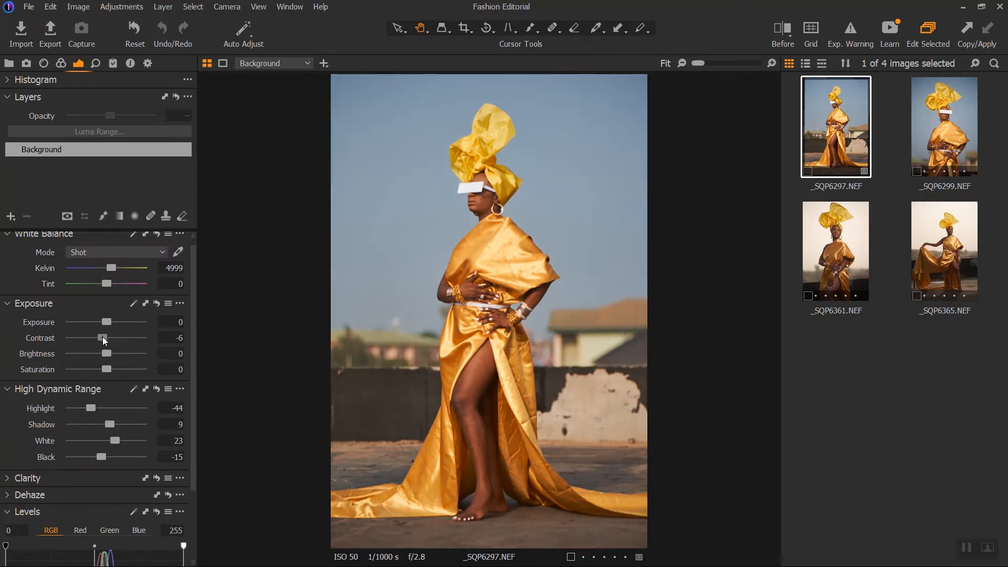
{"action": "mouse_move", "coordinate": [103, 337]}
{"action": "left_mouse_down"}
{"action": "mouse_move", "coordinate": [121, 343]}
{"action": "mouse_move", "coordinate": [115, 338]}
{"action": "left_mouse_up"}
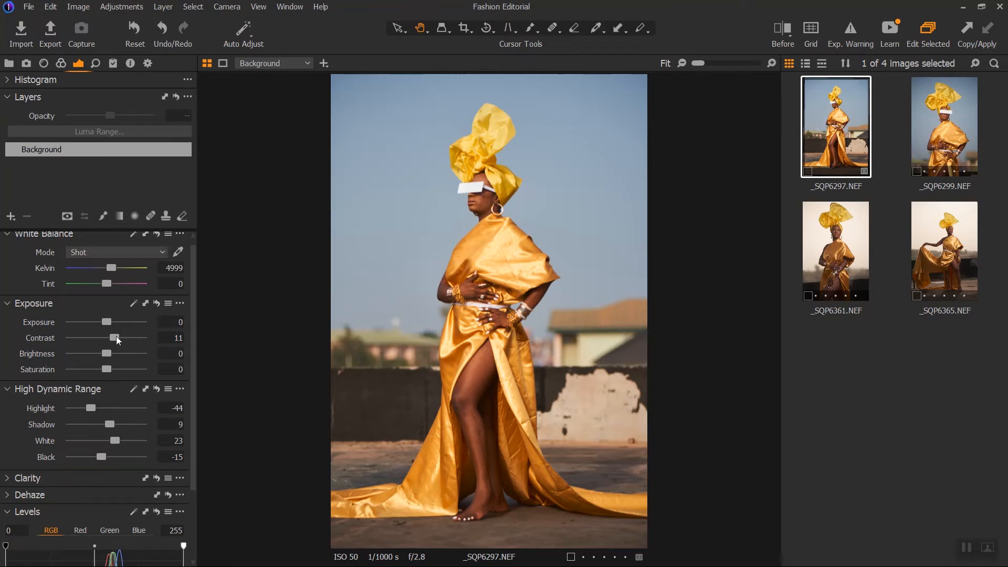
Set the Exposure contrast to 15 and the Levels shadow point to 1, midtone to 0.02 and highlight point to 241.
{"action": "left_click_drag", "start_coordinate": [117, 337], "coordinate": [118, 336]}
{"action": "left_click_drag", "start_coordinate": [193, 335], "coordinate": [193, 443]}
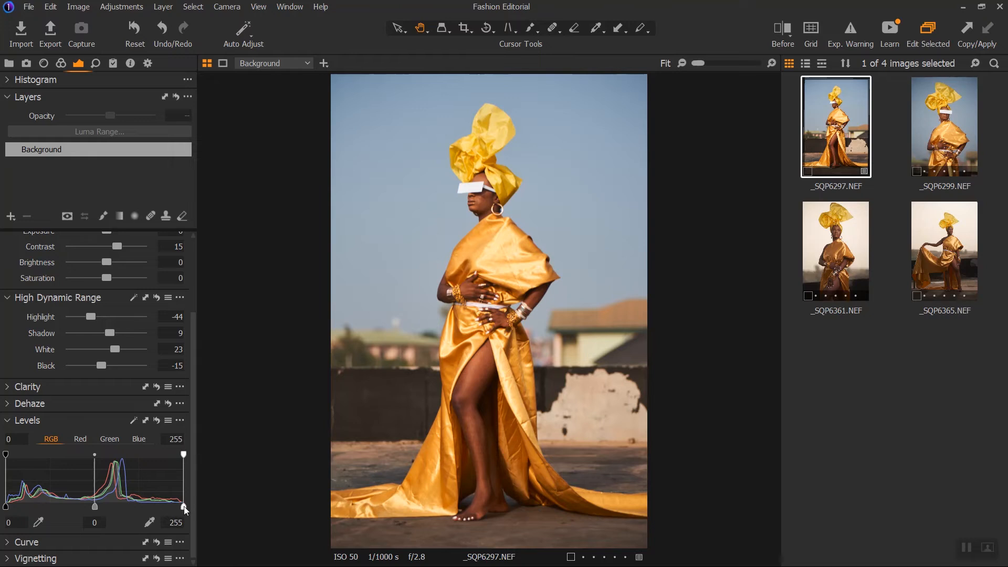
{"action": "mouse_move", "coordinate": [185, 505]}
{"action": "left_mouse_down"}
{"action": "mouse_move", "coordinate": [158, 508]}
{"action": "mouse_move", "coordinate": [200, 506]}
{"action": "left_mouse_up"}
{"action": "left_click_drag", "start_coordinate": [183, 506], "coordinate": [175, 508]}
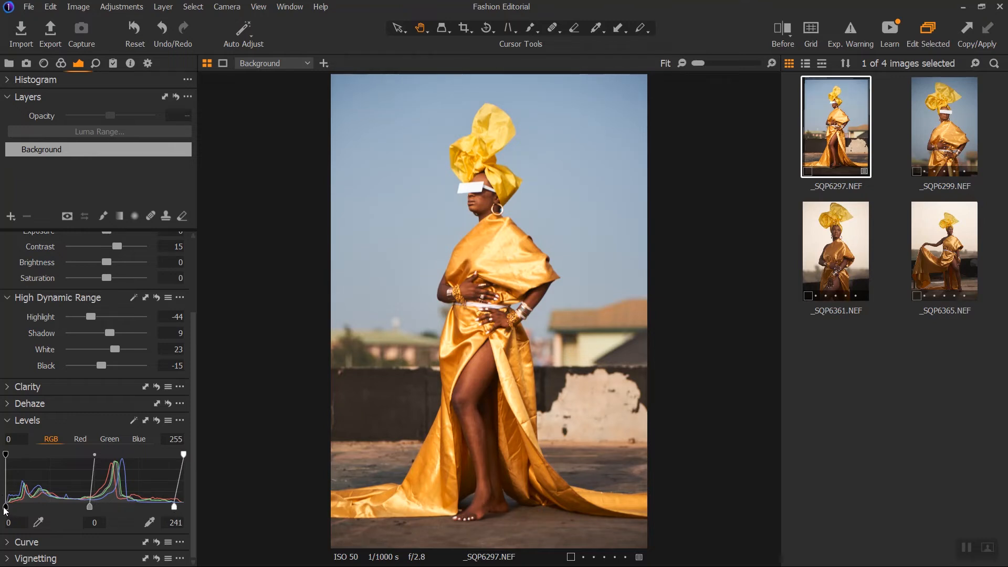
{"action": "left_click_drag", "start_coordinate": [4, 507], "coordinate": [6, 507]}
{"action": "left_click_drag", "start_coordinate": [90, 506], "coordinate": [90, 506]}
Compare the edited photo with its original by sweeping the before/after split across the subject, and close the comparison.
{"action": "left_click", "coordinate": [783, 32]}
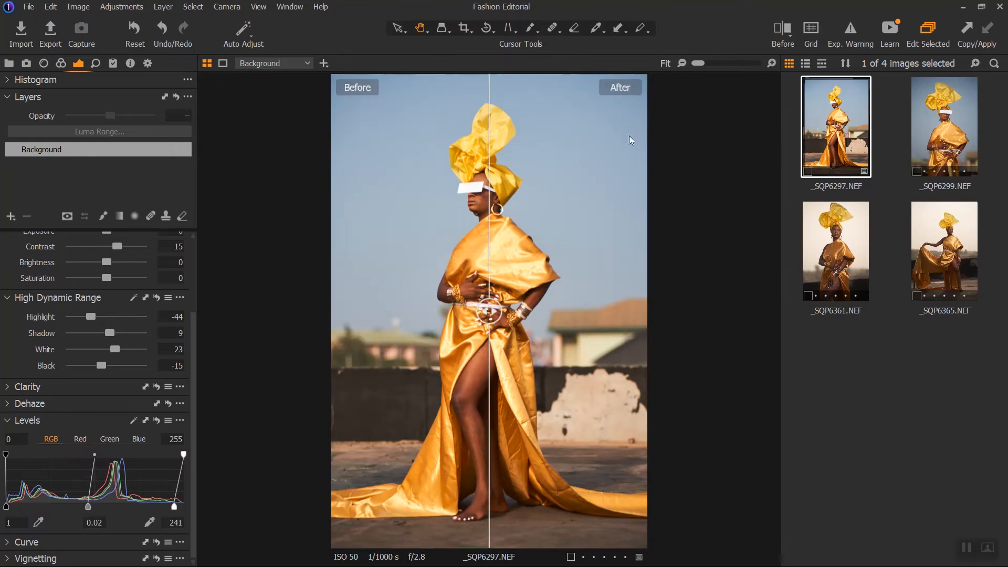
{"action": "left_click_drag", "start_coordinate": [489, 313], "coordinate": [624, 306]}
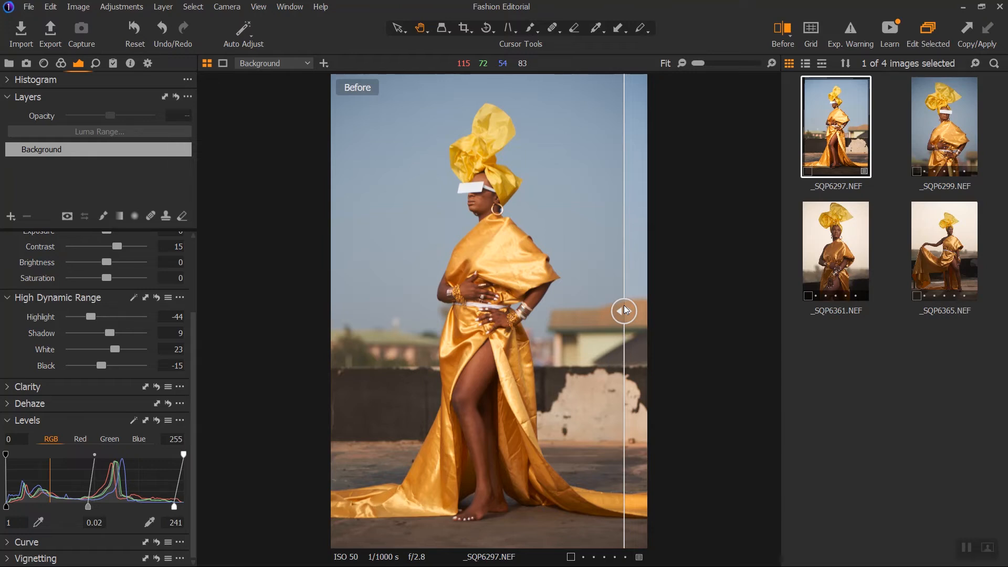
{"action": "left_click_drag", "start_coordinate": [626, 310], "coordinate": [427, 270]}
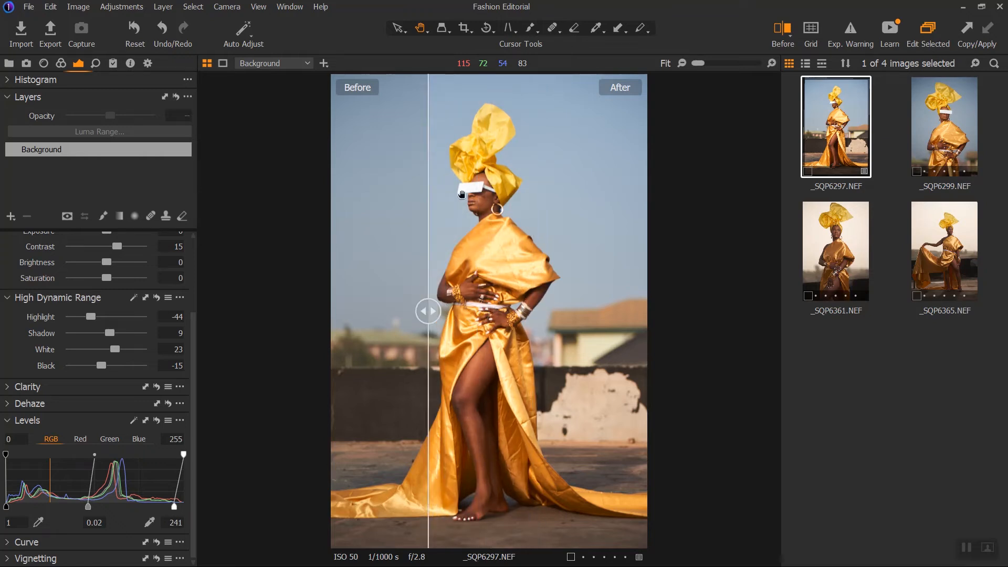
{"action": "left_click_drag", "start_coordinate": [430, 310], "coordinate": [464, 310]}
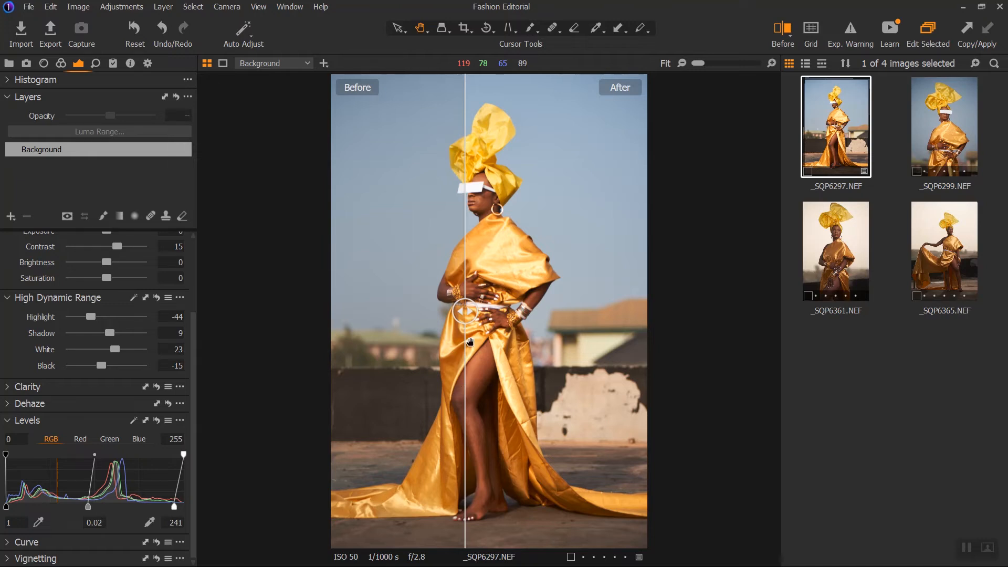
{"action": "mouse_move", "coordinate": [464, 311]}
{"action": "left_mouse_down"}
{"action": "mouse_move", "coordinate": [522, 317]}
{"action": "mouse_move", "coordinate": [452, 312]}
{"action": "left_mouse_up"}
{"action": "left_click", "coordinate": [778, 39]}
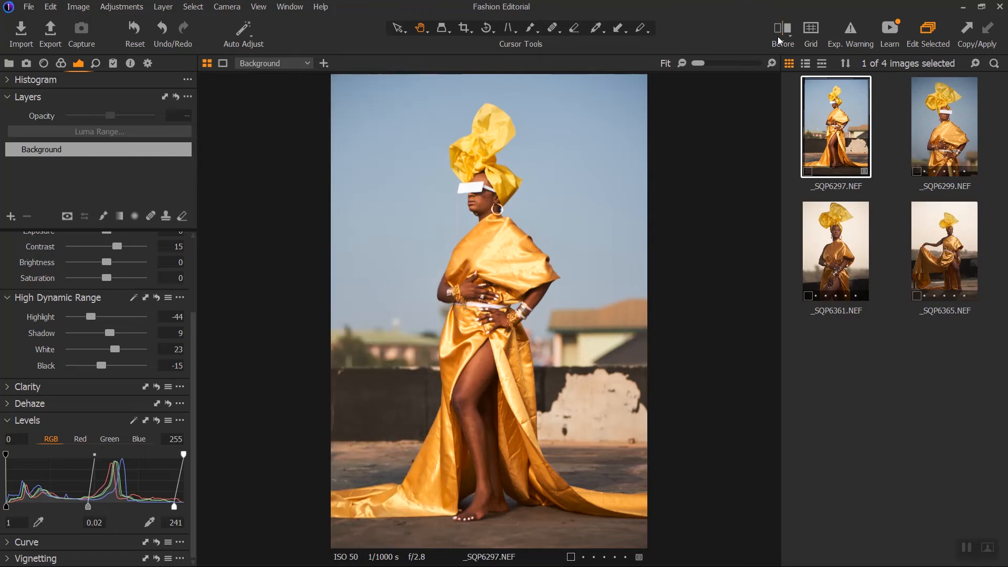
Set the white balance Kelvin to 4872, trying a tint shift and resetting the tint to 0.
{"action": "left_click", "coordinate": [61, 64]}
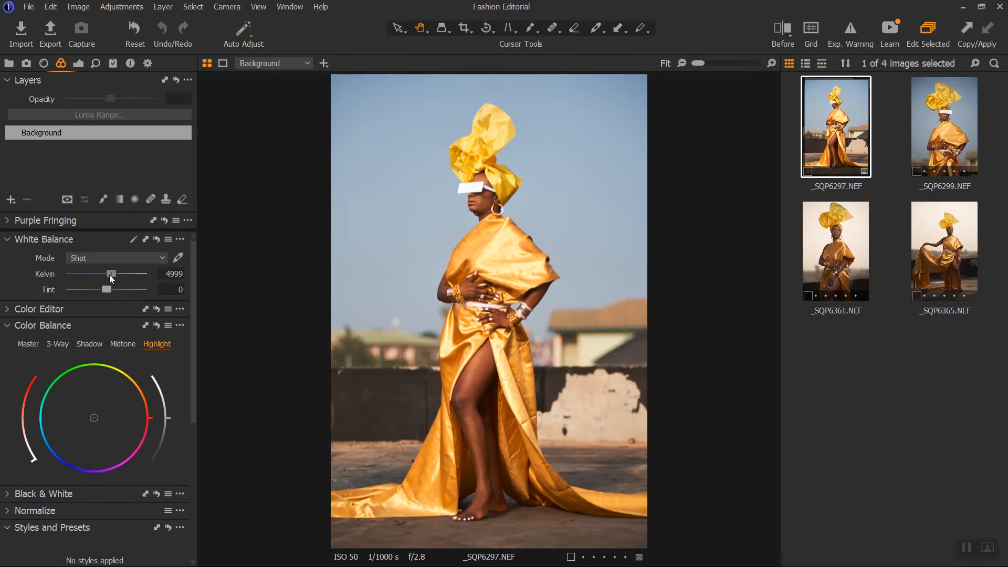
{"action": "left_click_drag", "start_coordinate": [109, 275], "coordinate": [108, 275]}
{"action": "left_click_drag", "start_coordinate": [108, 275], "coordinate": [109, 275]}
{"action": "left_click_drag", "start_coordinate": [105, 289], "coordinate": [105, 288]}
{"action": "double_click", "coordinate": [105, 288]}
Try strong orange and yellow tints on the Master color balance wheel and bring the wheel back to its neutral centre.
{"action": "left_click_drag", "start_coordinate": [193, 298], "coordinate": [192, 351]}
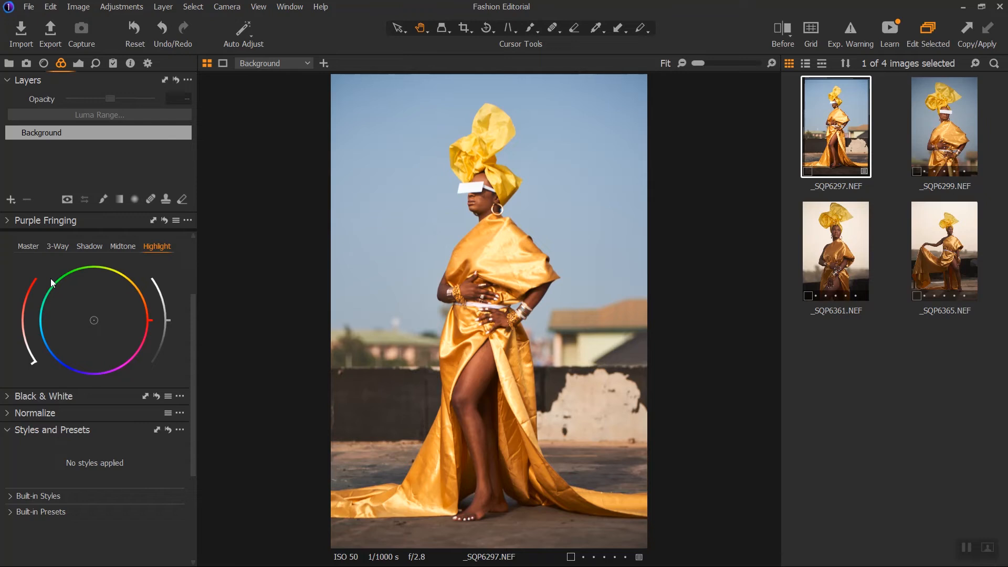
{"action": "left_click", "coordinate": [27, 246]}
{"action": "mouse_move", "coordinate": [100, 318]}
{"action": "left_mouse_down"}
{"action": "mouse_move", "coordinate": [152, 308]}
{"action": "mouse_move", "coordinate": [93, 266]}
{"action": "mouse_move", "coordinate": [58, 274]}
{"action": "mouse_move", "coordinate": [31, 307]}
{"action": "mouse_move", "coordinate": [54, 359]}
{"action": "mouse_move", "coordinate": [88, 375]}
{"action": "mouse_move", "coordinate": [132, 362]}
{"action": "mouse_move", "coordinate": [156, 289]}
{"action": "mouse_move", "coordinate": [95, 322]}
{"action": "left_mouse_up"}
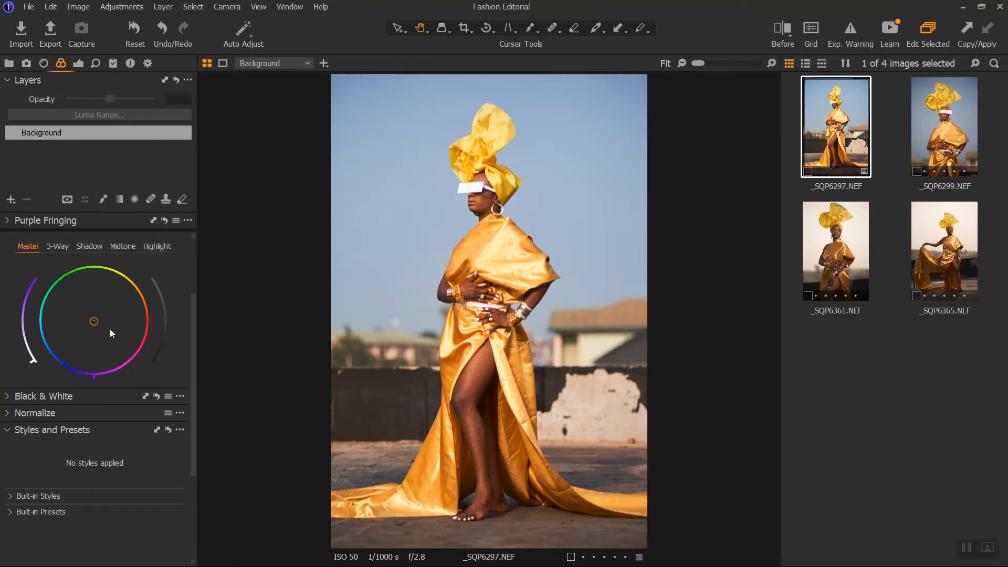
{"action": "left_click", "coordinate": [97, 319]}
{"action": "scroll", "coordinate": [190, 285], "scroll_direction": "up", "scroll_amount": 2}
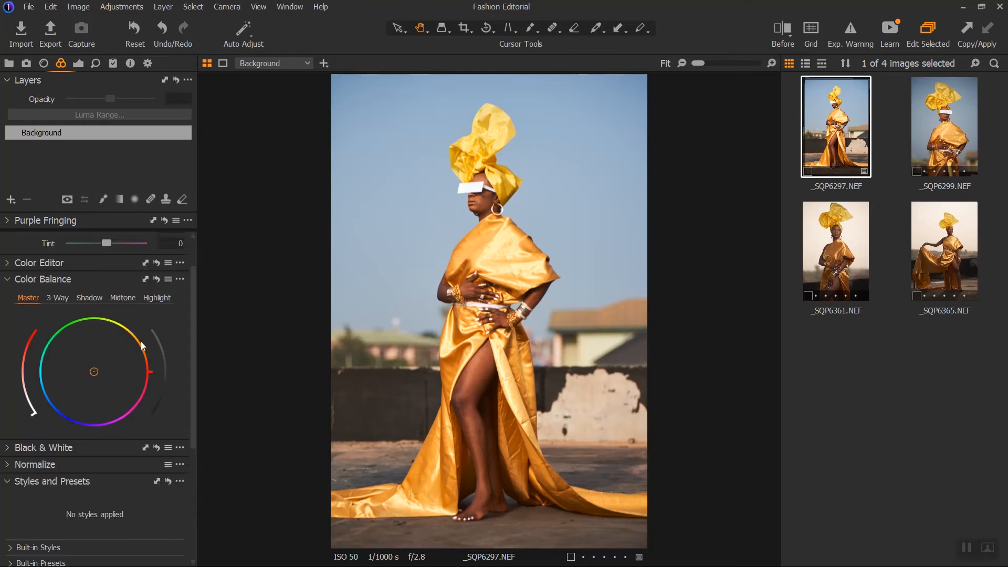
{"action": "left_click_drag", "start_coordinate": [126, 353], "coordinate": [145, 329]}
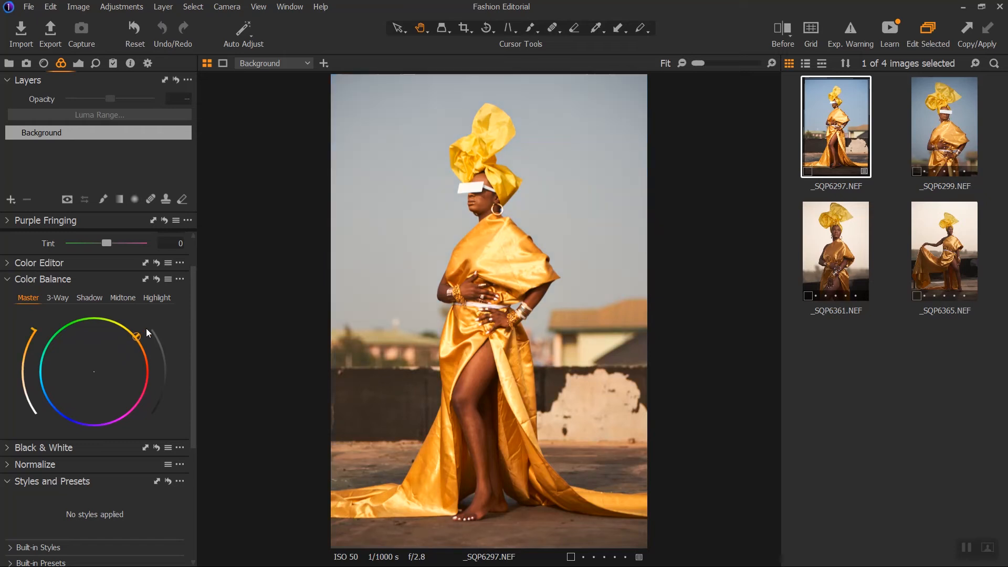
{"action": "left_click_drag", "start_coordinate": [146, 328], "coordinate": [124, 327]}
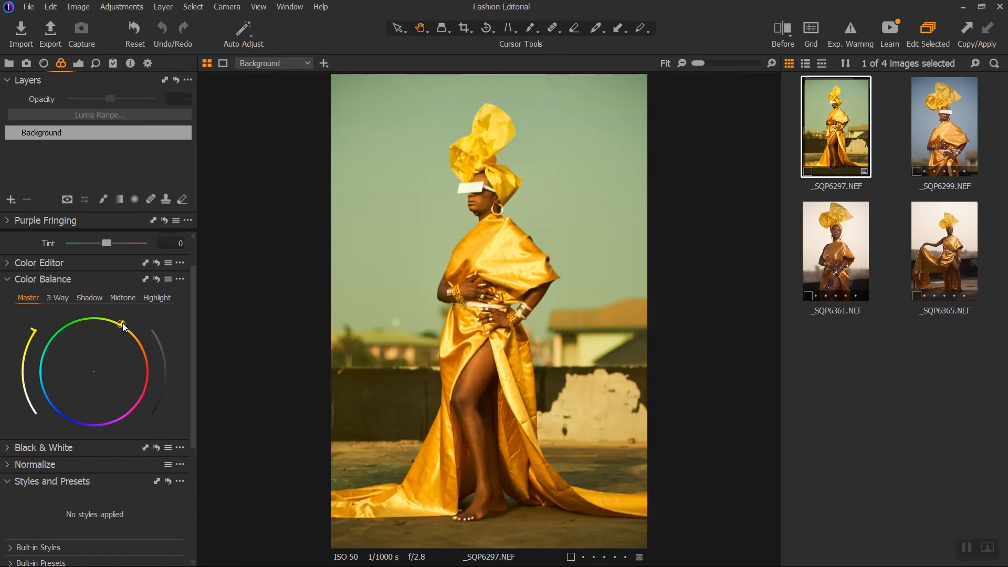
{"action": "mouse_move", "coordinate": [149, 363]}
{"action": "left_mouse_down"}
{"action": "mouse_move", "coordinate": [137, 326]}
{"action": "mouse_move", "coordinate": [95, 371]}
{"action": "left_mouse_up"}
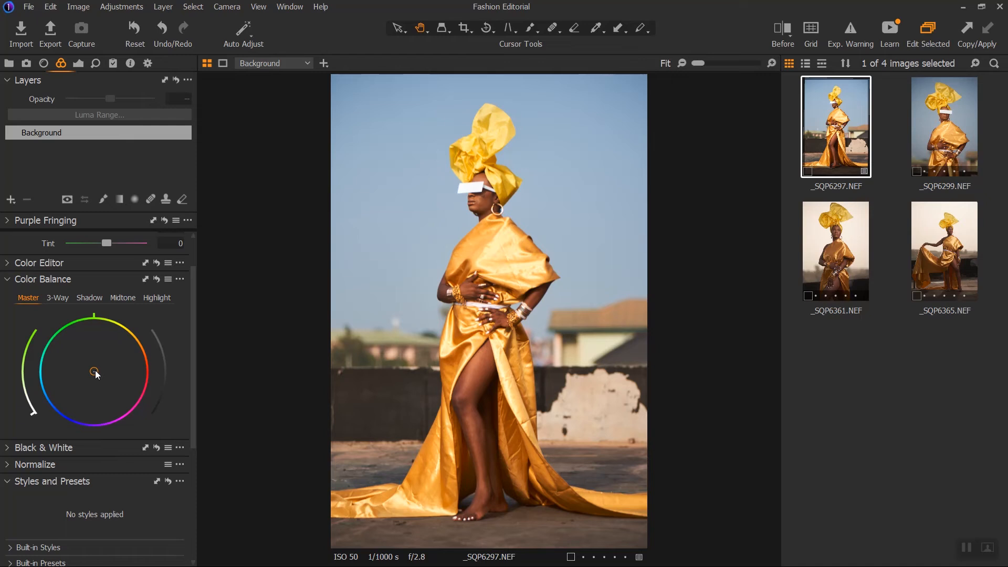
Give the Master color balance a yellow-orange hue at low saturation and compare the photo before and after.
{"action": "left_click_drag", "start_coordinate": [95, 371], "coordinate": [150, 331]}
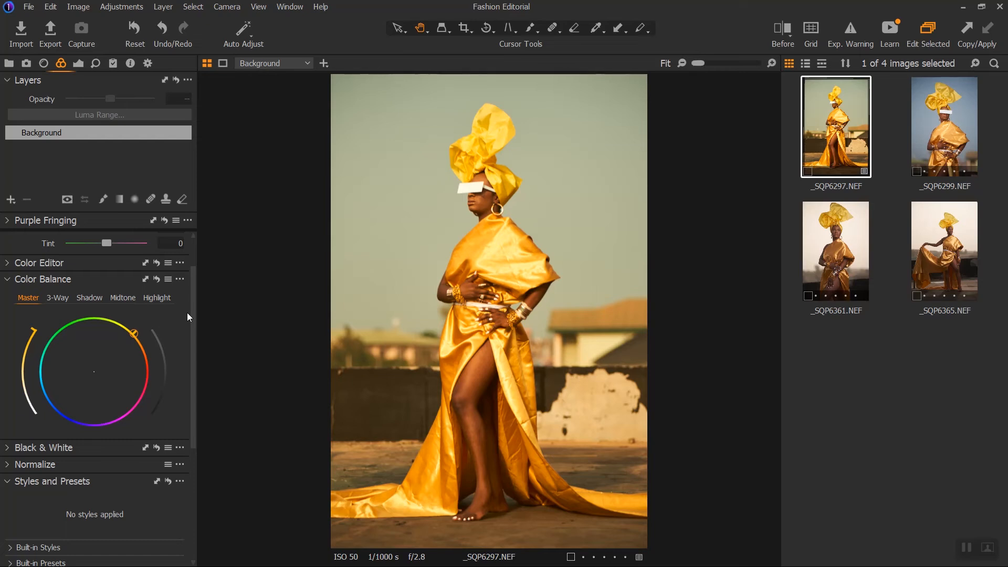
{"action": "left_click_drag", "start_coordinate": [26, 338], "coordinate": [42, 418]}
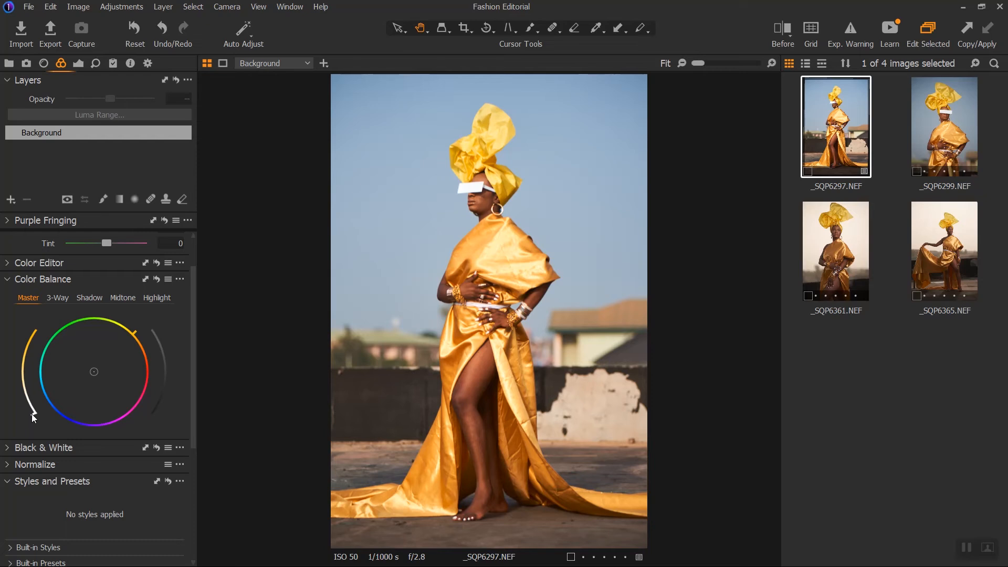
{"action": "left_click_drag", "start_coordinate": [32, 413], "coordinate": [14, 389]}
{"action": "left_click", "coordinate": [782, 30]}
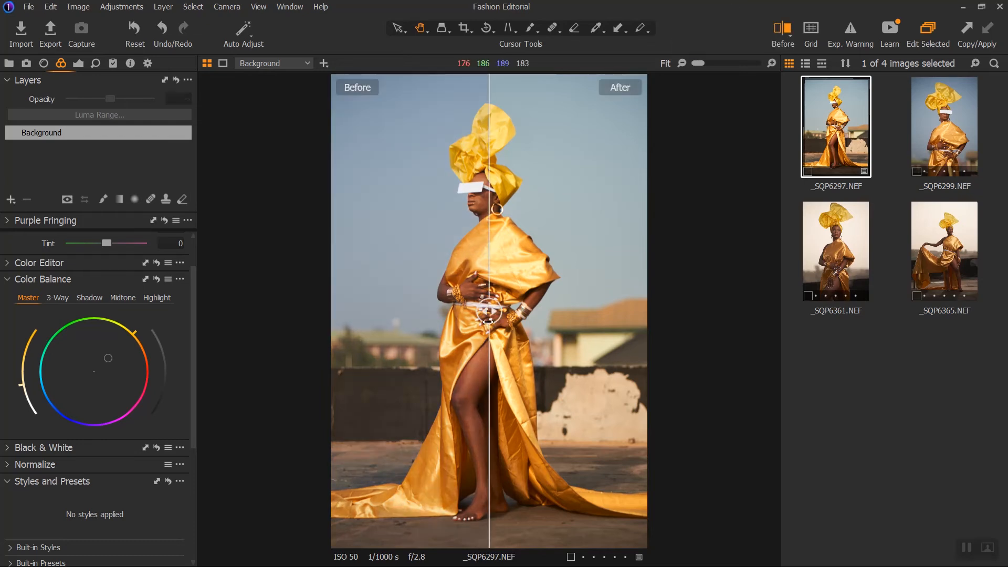
{"action": "left_click_drag", "start_coordinate": [488, 322], "coordinate": [494, 289]}
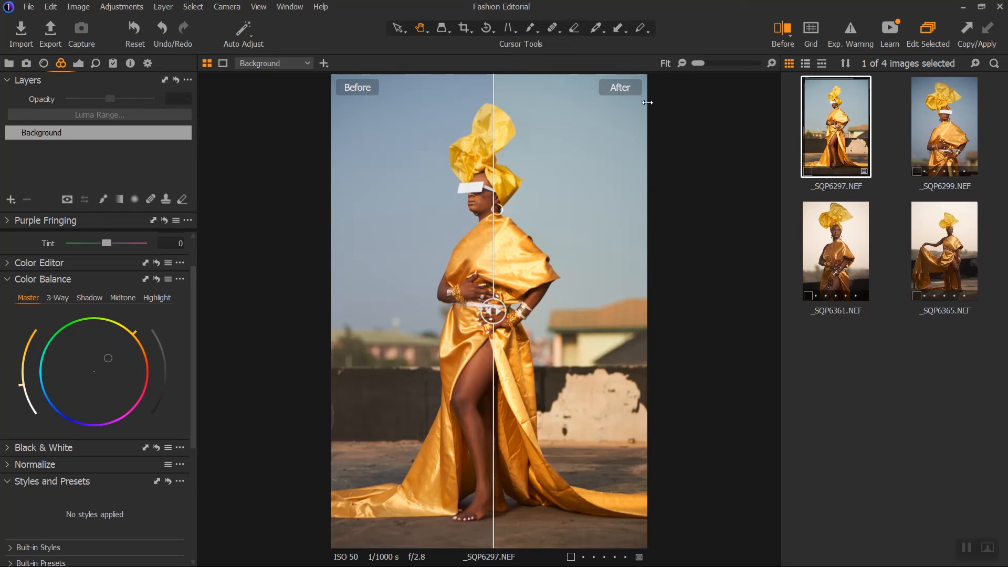
{"action": "left_click", "coordinate": [781, 31]}
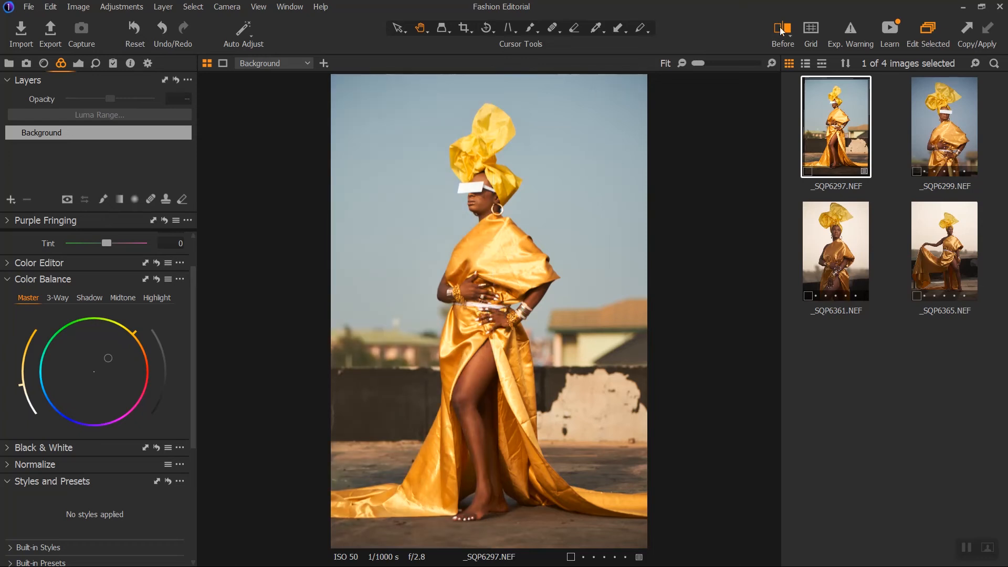
Tint the Shadow color balance orange and reduce its saturation to a subtle warm tone.
{"action": "left_click", "coordinate": [61, 297]}
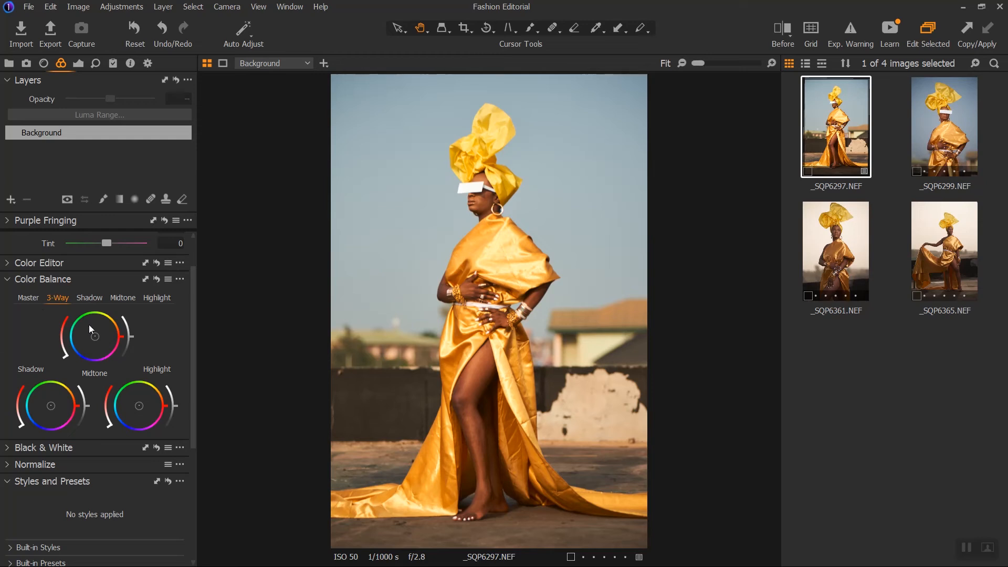
{"action": "left_click", "coordinate": [89, 298]}
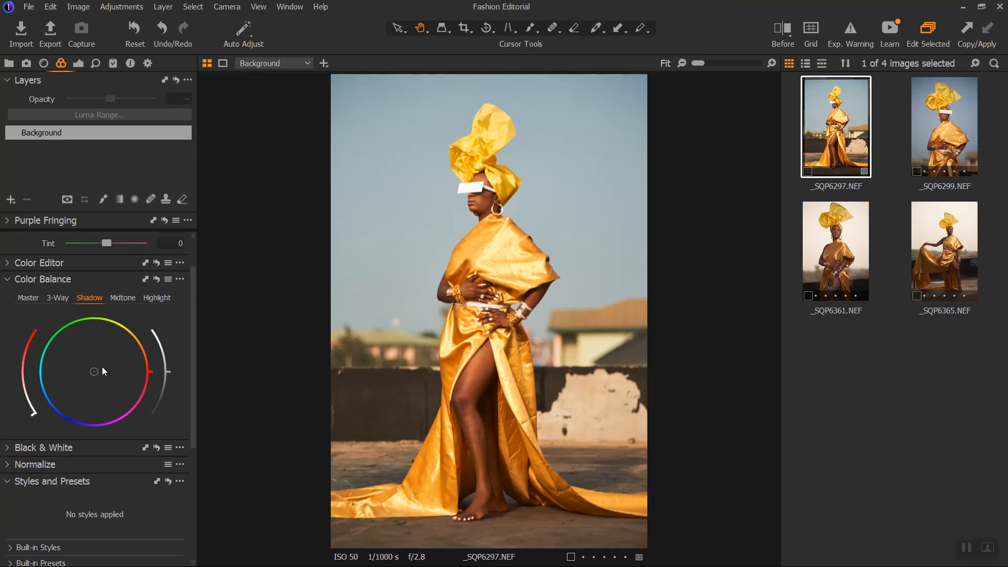
{"action": "left_click_drag", "start_coordinate": [103, 371], "coordinate": [104, 368]}
{"action": "left_click_drag", "start_coordinate": [110, 366], "coordinate": [142, 344]}
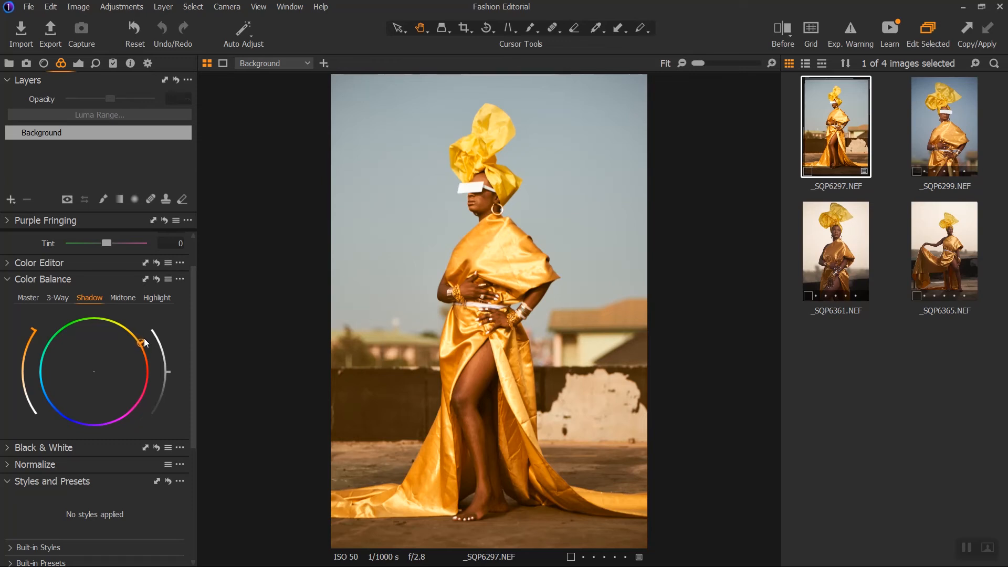
{"action": "left_click_drag", "start_coordinate": [144, 339], "coordinate": [146, 342]}
{"action": "mouse_move", "coordinate": [33, 328]}
{"action": "left_mouse_down"}
{"action": "mouse_move", "coordinate": [27, 388]}
{"action": "mouse_move", "coordinate": [46, 417]}
{"action": "mouse_move", "coordinate": [17, 393]}
{"action": "left_mouse_up"}
Try cyan and blue hues on the Highlight color balance and settle on blue at low saturation.
{"action": "left_click", "coordinate": [162, 296]}
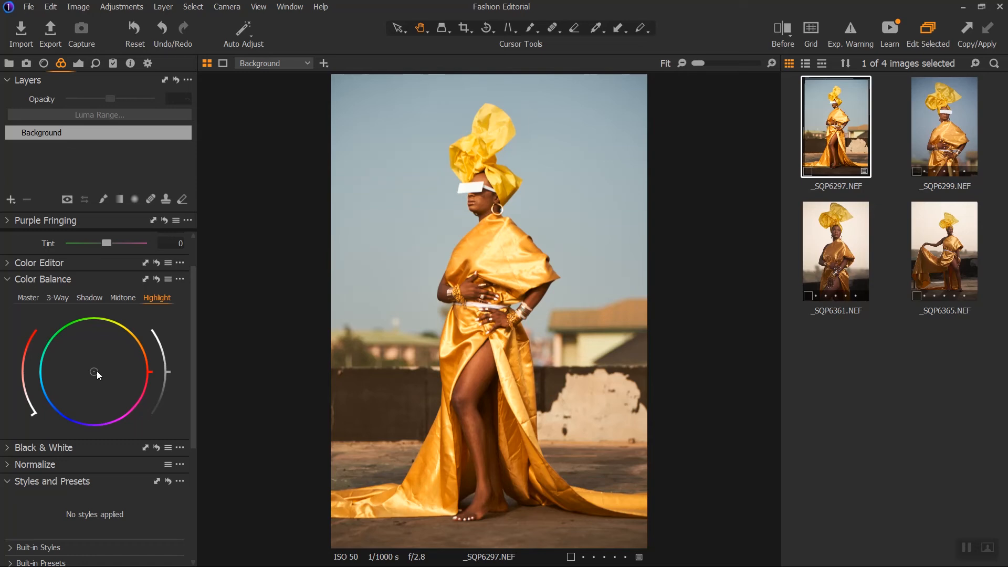
{"action": "left_click_drag", "start_coordinate": [97, 370], "coordinate": [70, 383]}
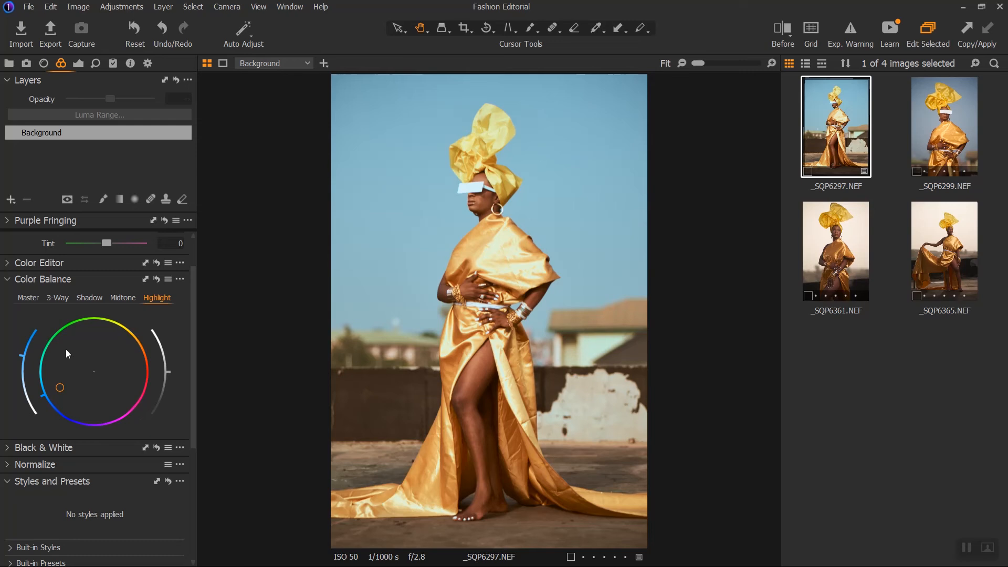
{"action": "left_click_drag", "start_coordinate": [65, 392], "coordinate": [40, 356]}
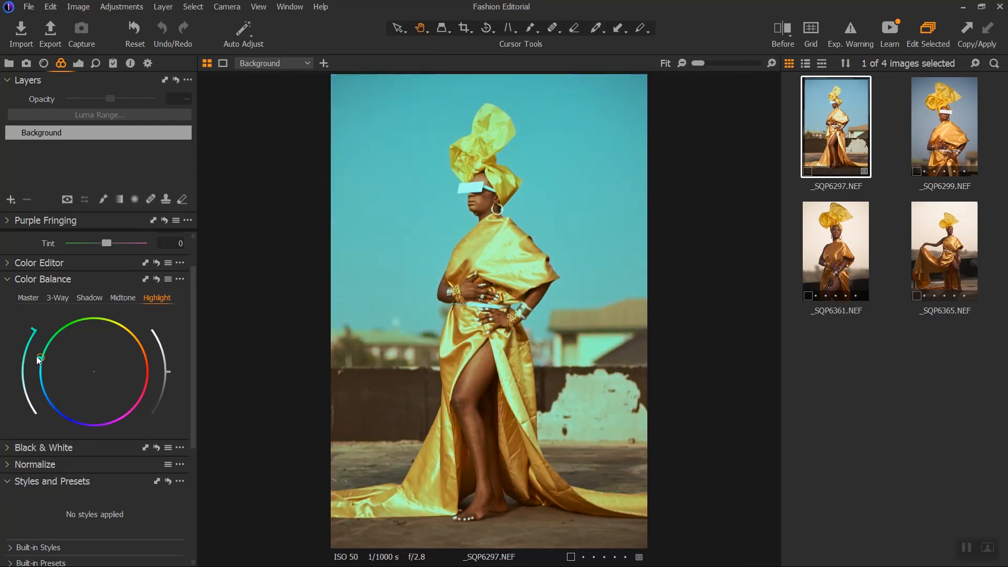
{"action": "left_click_drag", "start_coordinate": [32, 370], "coordinate": [45, 402]}
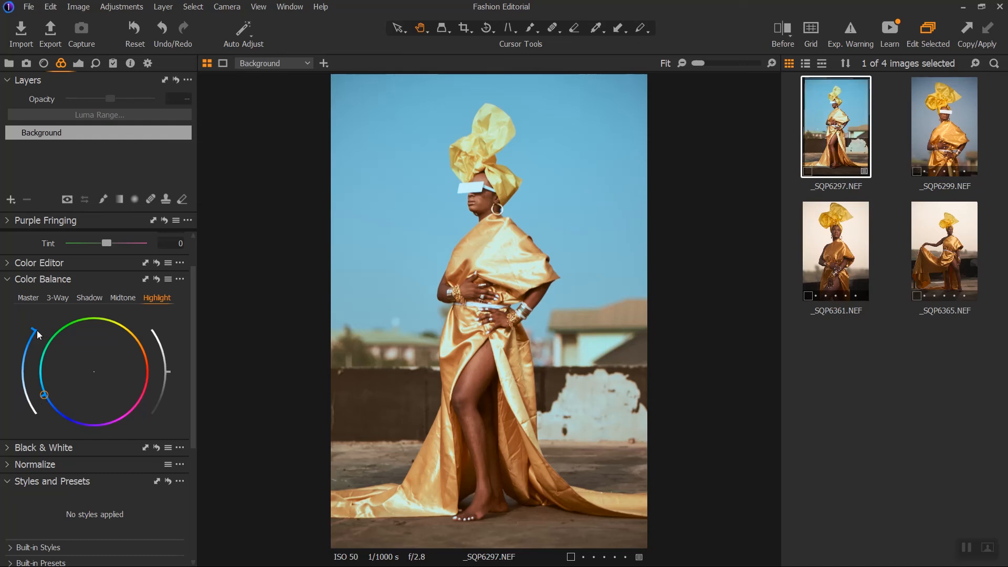
{"action": "left_click_drag", "start_coordinate": [34, 329], "coordinate": [44, 426]}
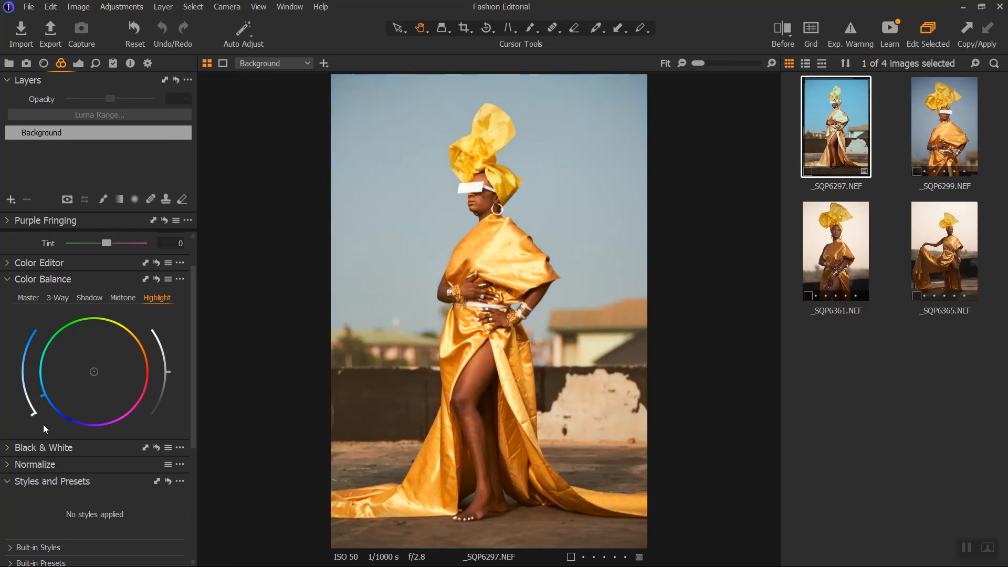
{"action": "left_click_drag", "start_coordinate": [29, 414], "coordinate": [11, 384]}
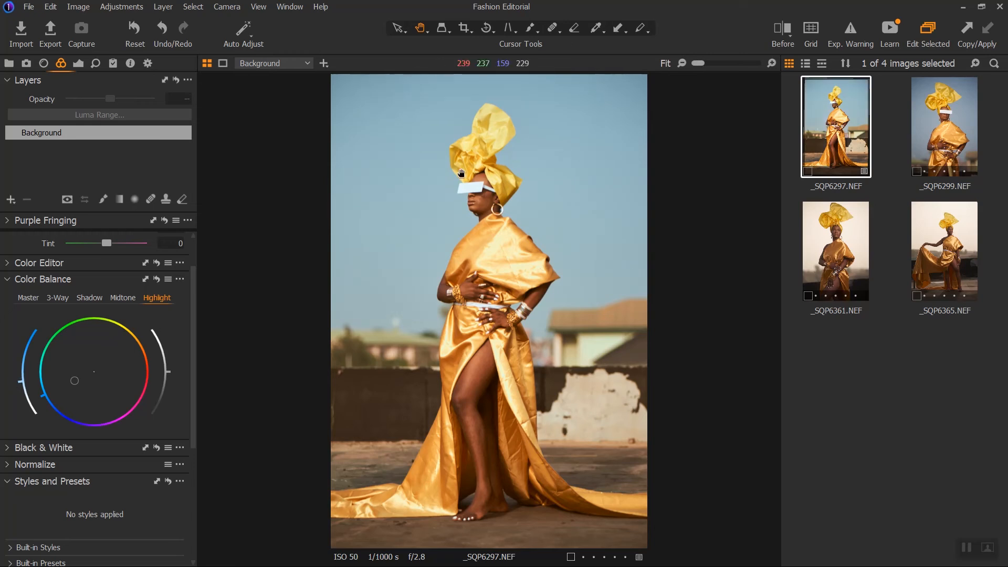
Try warm hues on the Midtone color balance and settle on orange at low saturation.
{"action": "left_click", "coordinate": [121, 298]}
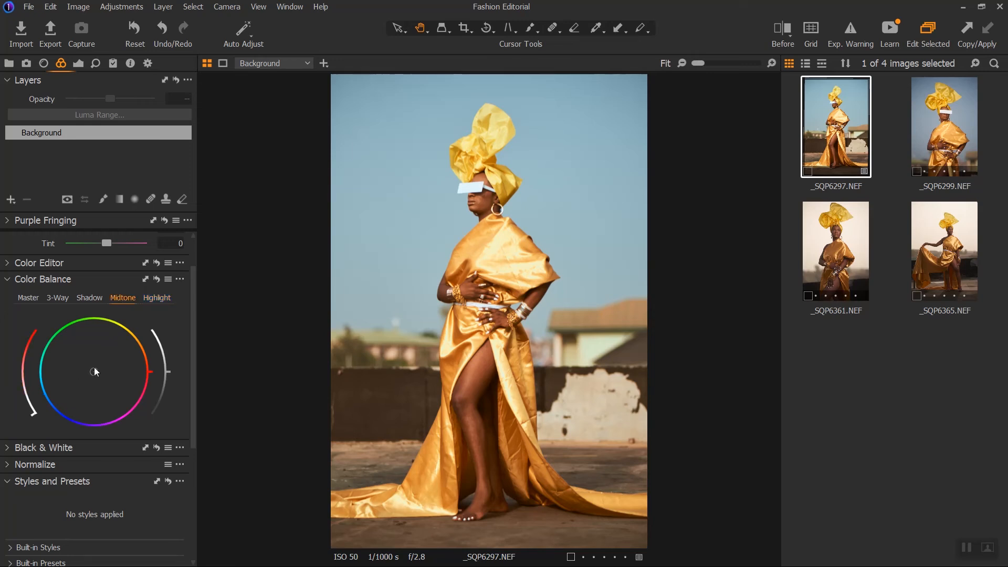
{"action": "left_click_drag", "start_coordinate": [95, 368], "coordinate": [146, 322]}
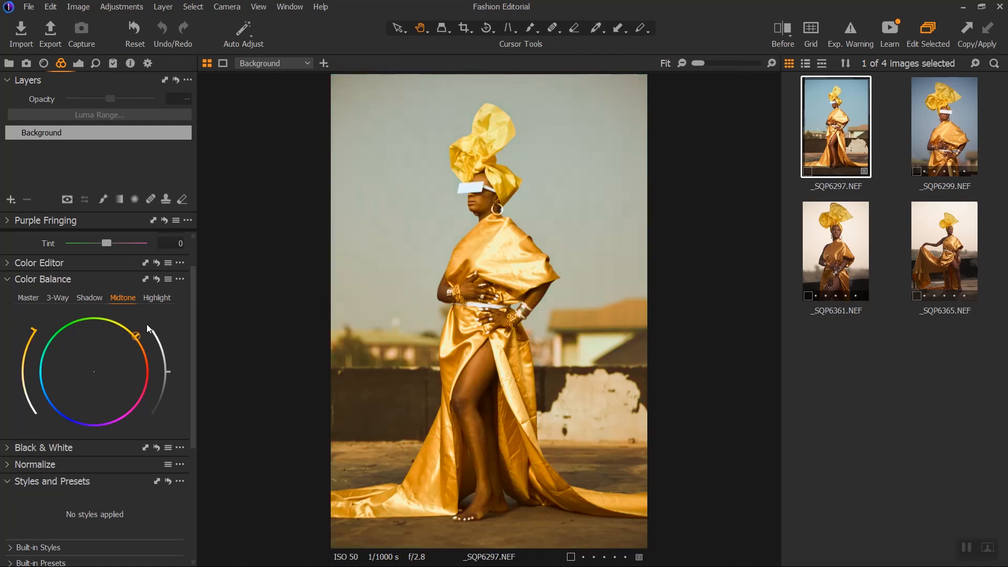
{"action": "left_click_drag", "start_coordinate": [147, 324], "coordinate": [149, 326]}
{"action": "mouse_move", "coordinate": [150, 330]}
{"action": "left_mouse_down"}
{"action": "mouse_move", "coordinate": [154, 338]}
{"action": "mouse_move", "coordinate": [155, 327]}
{"action": "left_mouse_up"}
{"action": "left_click_drag", "start_coordinate": [155, 321], "coordinate": [159, 325]}
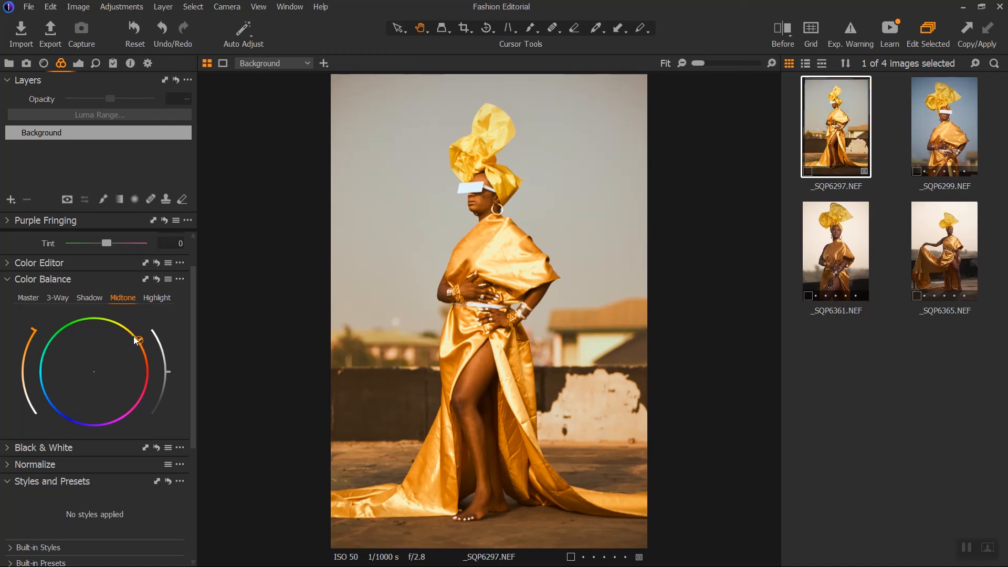
{"action": "left_click_drag", "start_coordinate": [138, 339], "coordinate": [135, 336]}
{"action": "left_click_drag", "start_coordinate": [146, 357], "coordinate": [150, 363]}
{"action": "left_click_drag", "start_coordinate": [149, 361], "coordinate": [138, 327]}
{"action": "left_click_drag", "start_coordinate": [140, 335], "coordinate": [143, 337]}
{"action": "left_click_drag", "start_coordinate": [30, 329], "coordinate": [21, 388]}
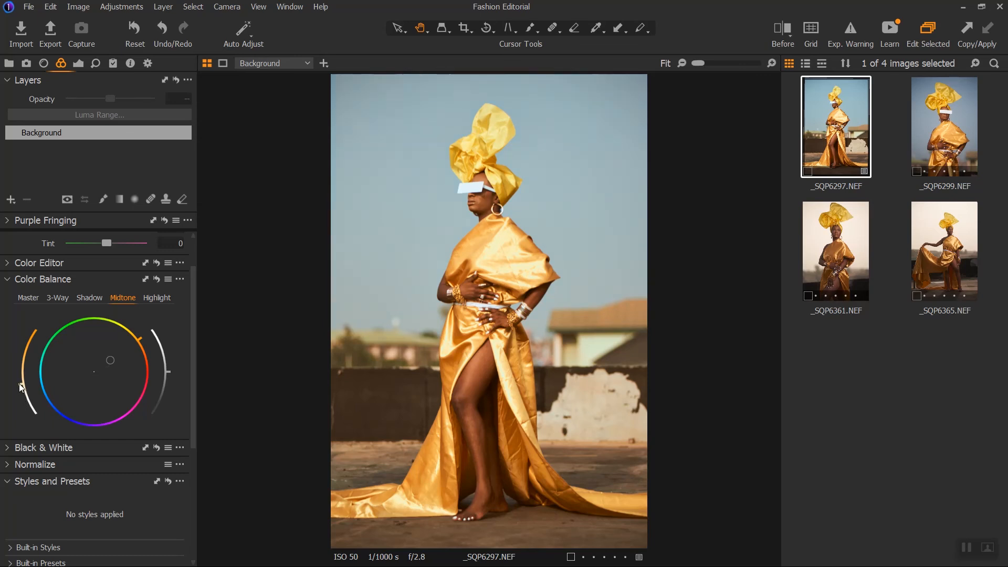
Warm the white balance to 5251 Kelvin and increase the saturation of the blue Highlight color balance.
{"action": "scroll", "coordinate": [197, 232], "scroll_direction": "up", "scroll_amount": 2}
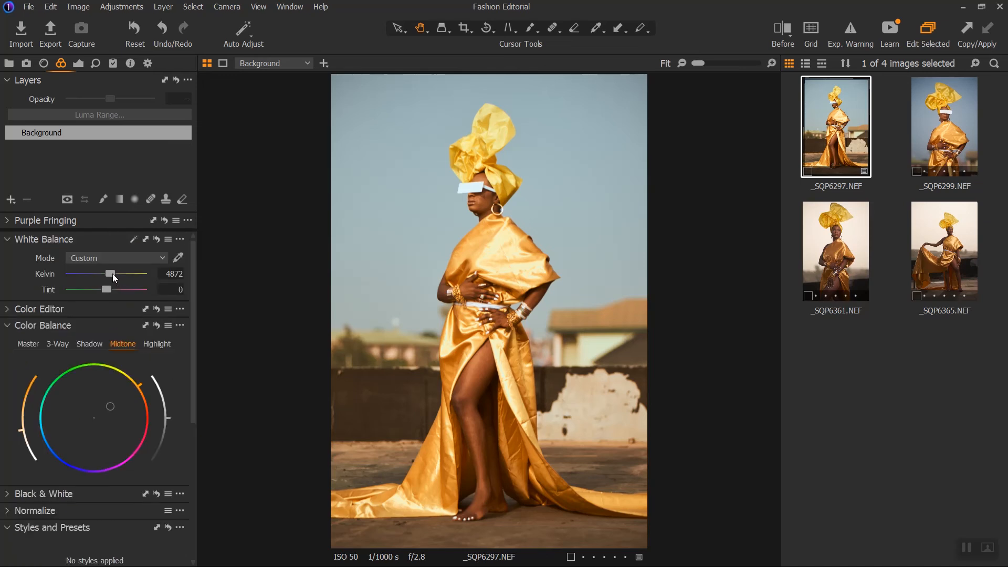
{"action": "left_click_drag", "start_coordinate": [112, 273], "coordinate": [116, 272]}
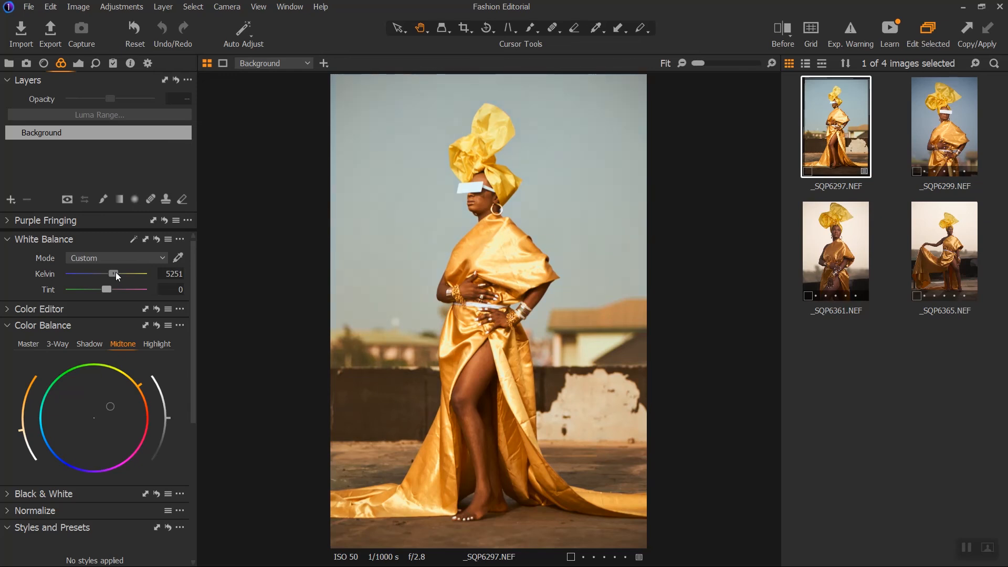
{"action": "left_click", "coordinate": [158, 344]}
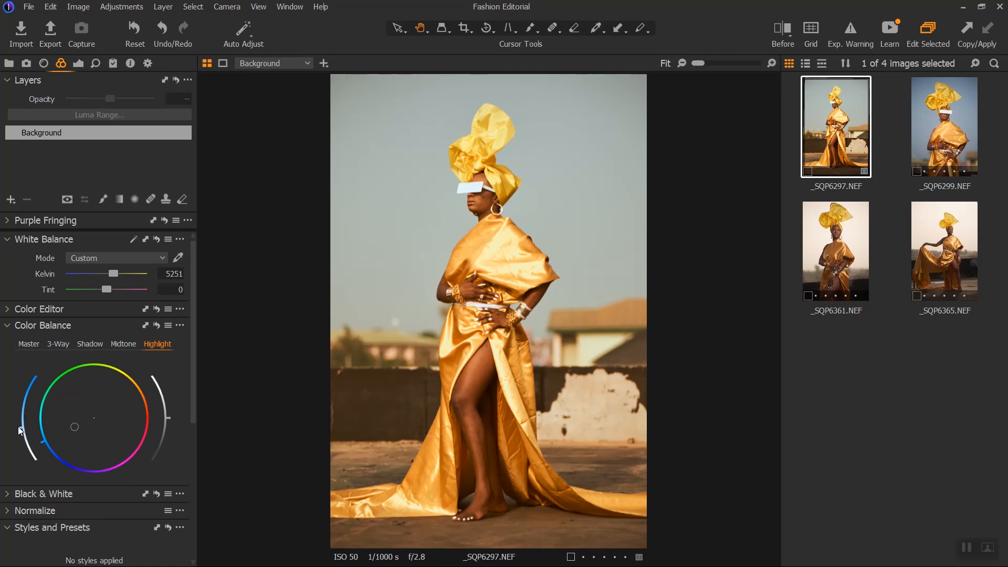
{"action": "left_click_drag", "start_coordinate": [19, 431], "coordinate": [18, 408]}
Set the RGB Levels white input to 247, lower the High Dynamic Range Highlight to -53 and reduce White slightly.
{"action": "left_click", "coordinate": [78, 64]}
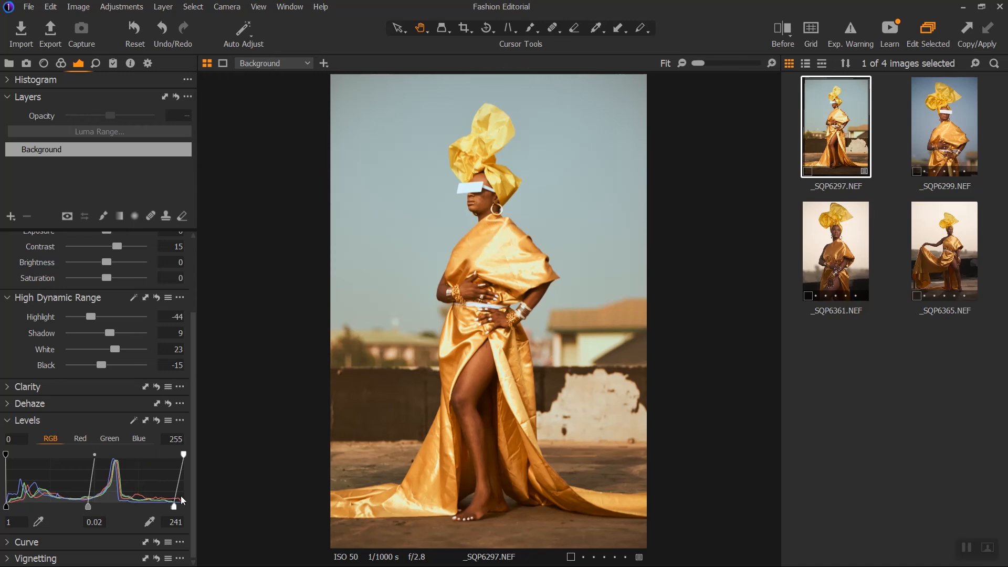
{"action": "left_click_drag", "start_coordinate": [174, 508], "coordinate": [177, 508]}
{"action": "left_click_drag", "start_coordinate": [90, 316], "coordinate": [89, 316]}
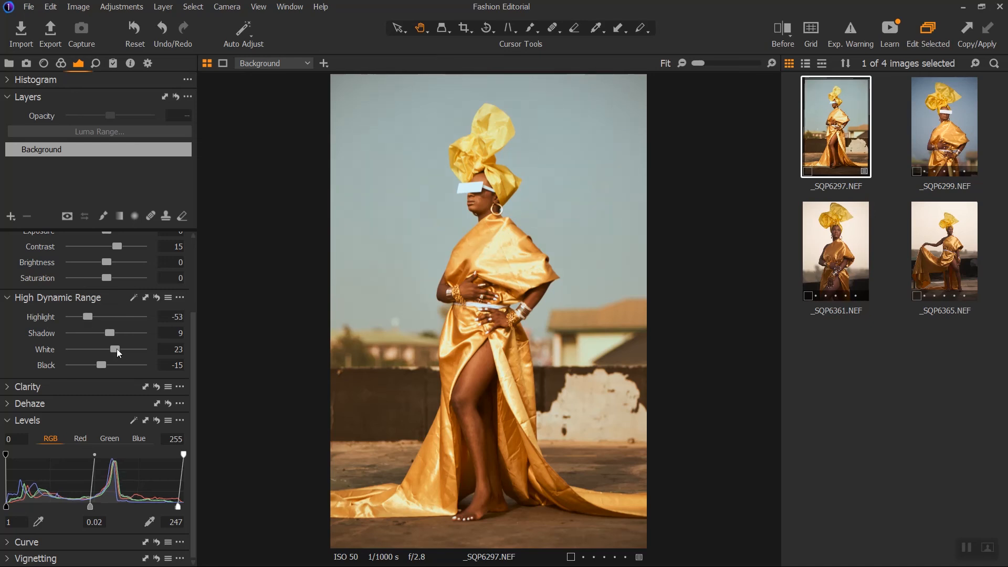
{"action": "left_click_drag", "start_coordinate": [117, 353], "coordinate": [112, 349]}
Add a new adjustment layer and brush a mask over the brightest satin areas of the dress, from the chest to the train.
{"action": "left_click", "coordinate": [10, 216]}
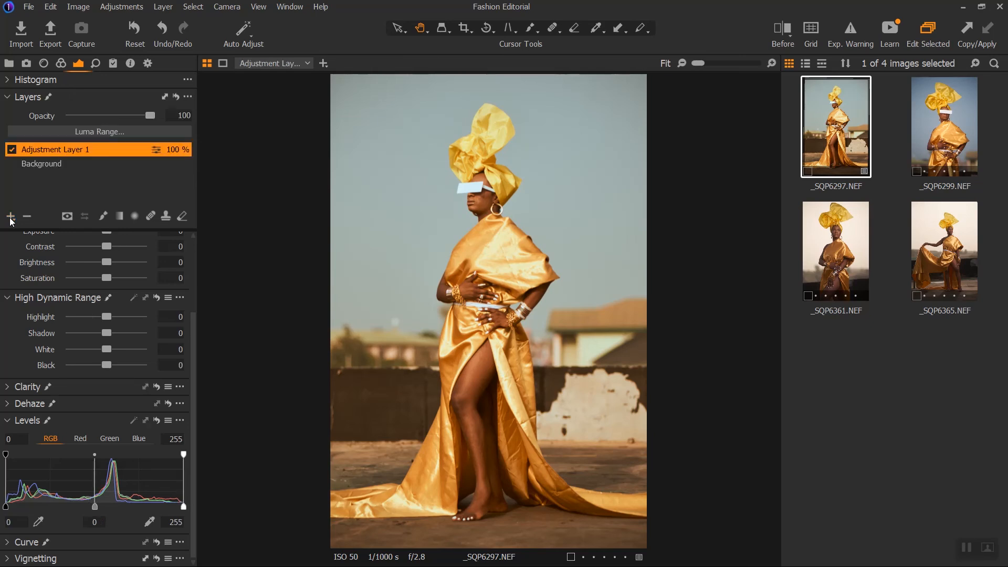
{"action": "key", "text": "b"}
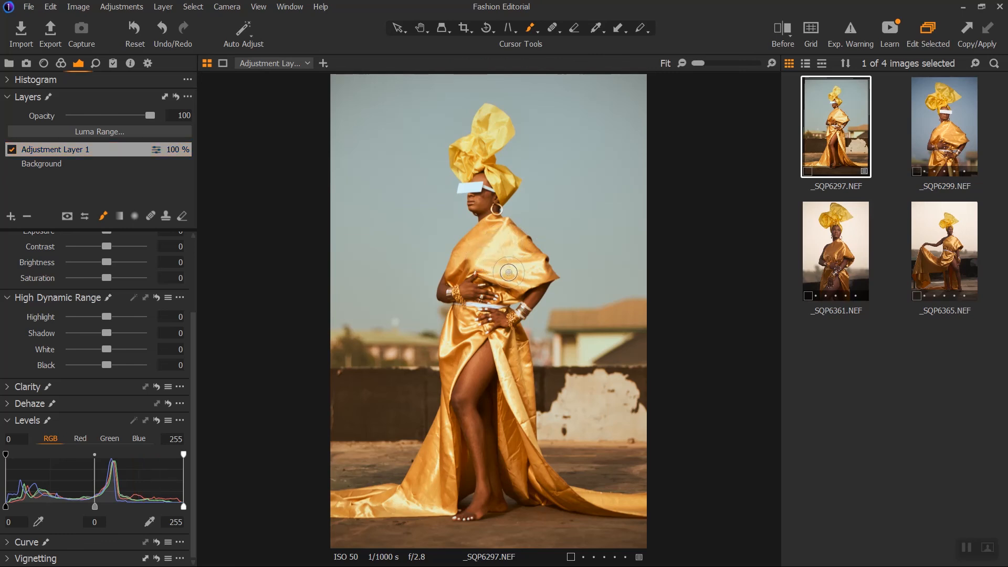
{"action": "key", "text": "shift"}
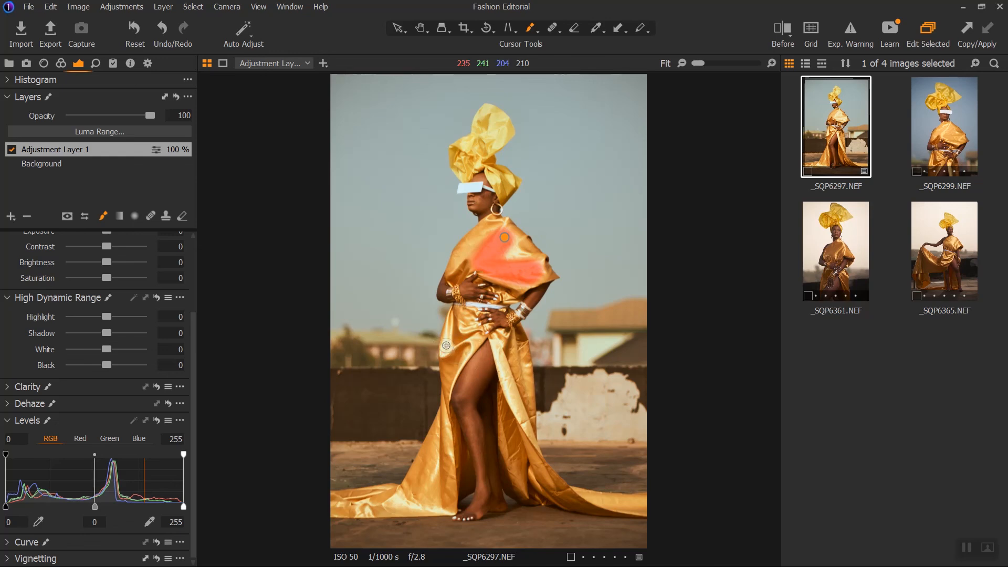
{"action": "left_click_drag", "start_coordinate": [495, 350], "coordinate": [533, 441]}
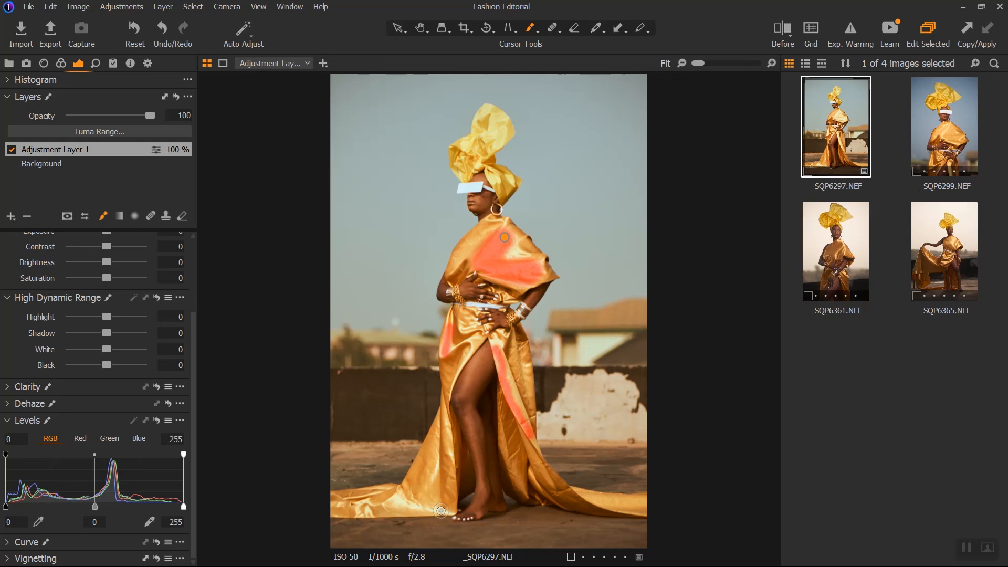
{"action": "left_click_drag", "start_coordinate": [443, 509], "coordinate": [393, 502]}
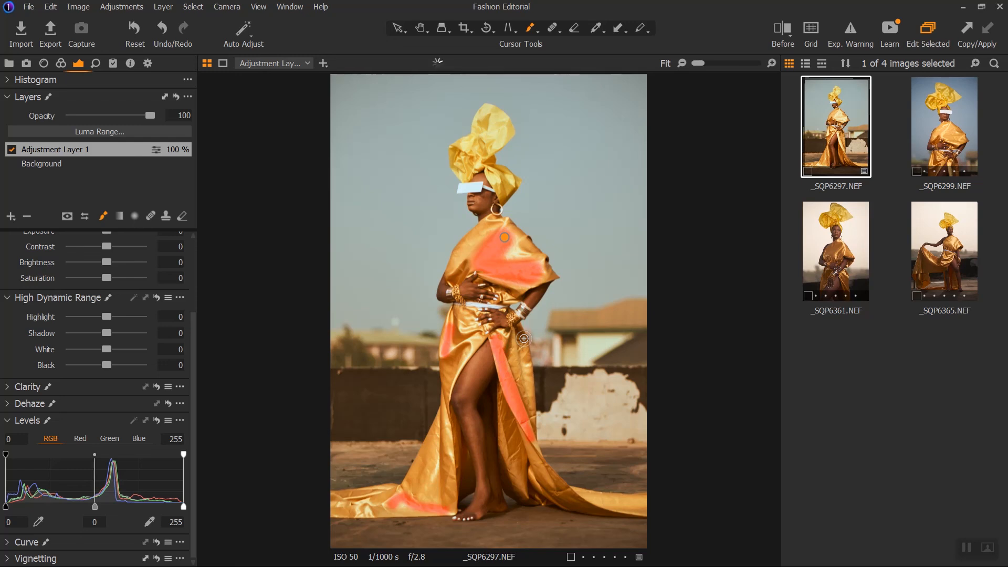
Lower the dress layer's High Dynamic Range Highlight to -82, switching the layer off and on to compare the effect.
{"action": "key", "text": "w"}
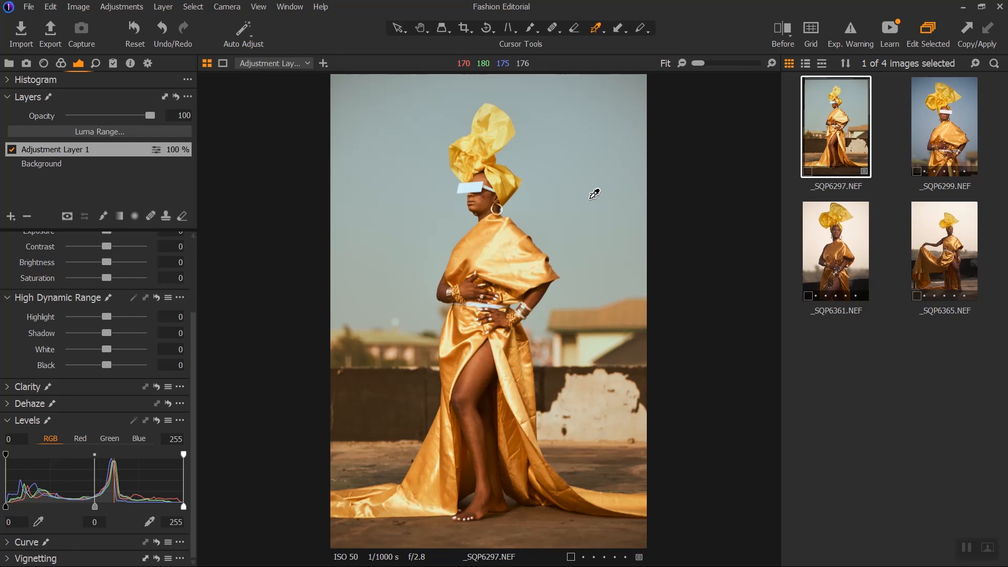
{"action": "key", "text": "b"}
{"action": "left_click_drag", "start_coordinate": [107, 313], "coordinate": [82, 312]}
{"action": "left_click_drag", "start_coordinate": [85, 313], "coordinate": [87, 313]}
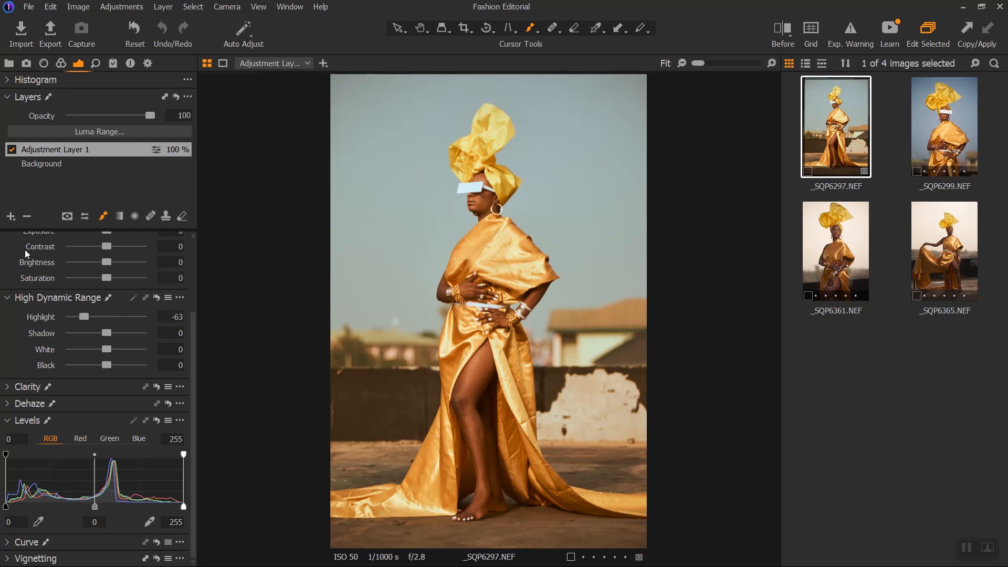
{"action": "left_click", "coordinate": [11, 150]}
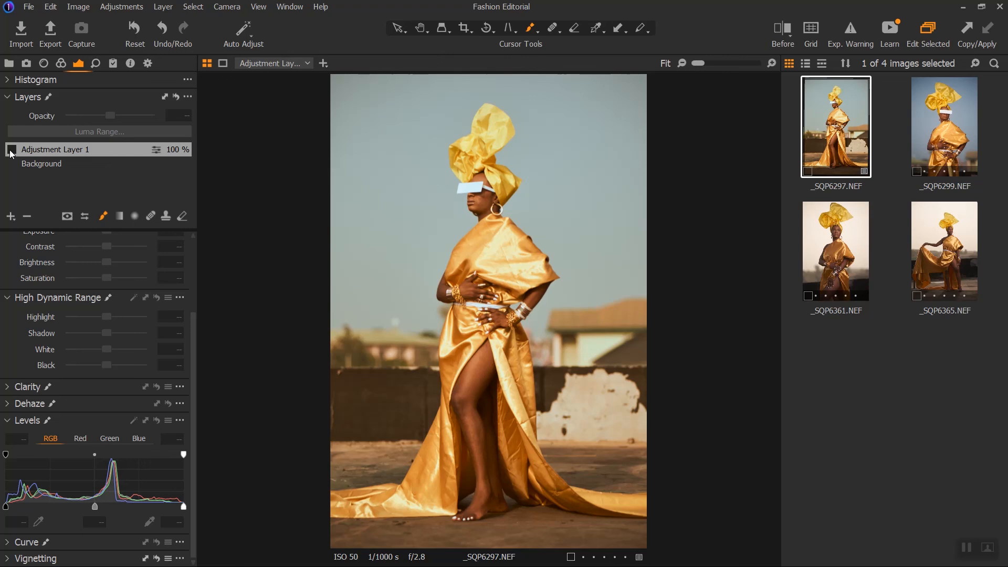
{"action": "left_click", "coordinate": [11, 151]}
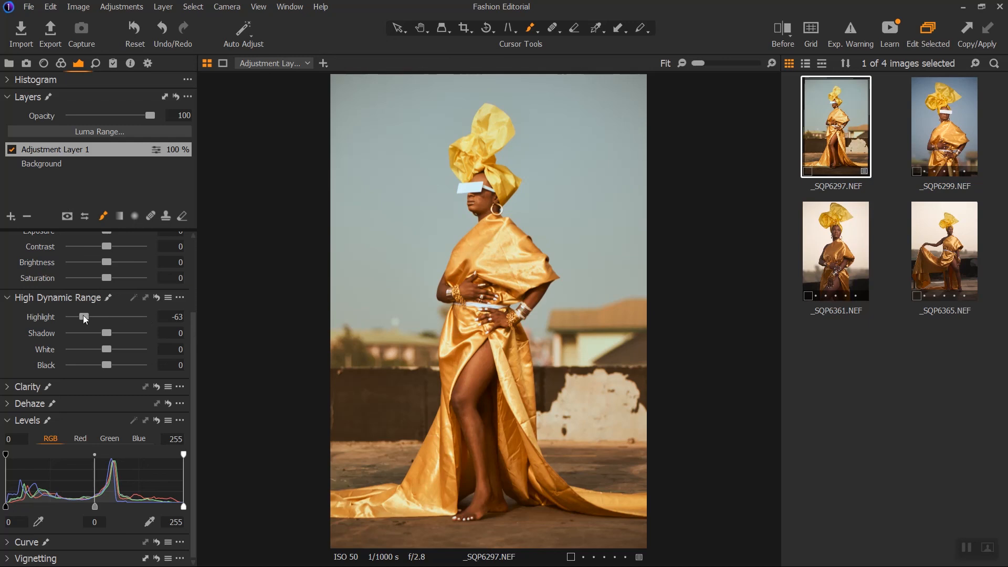
{"action": "left_click_drag", "start_coordinate": [81, 316], "coordinate": [77, 315]}
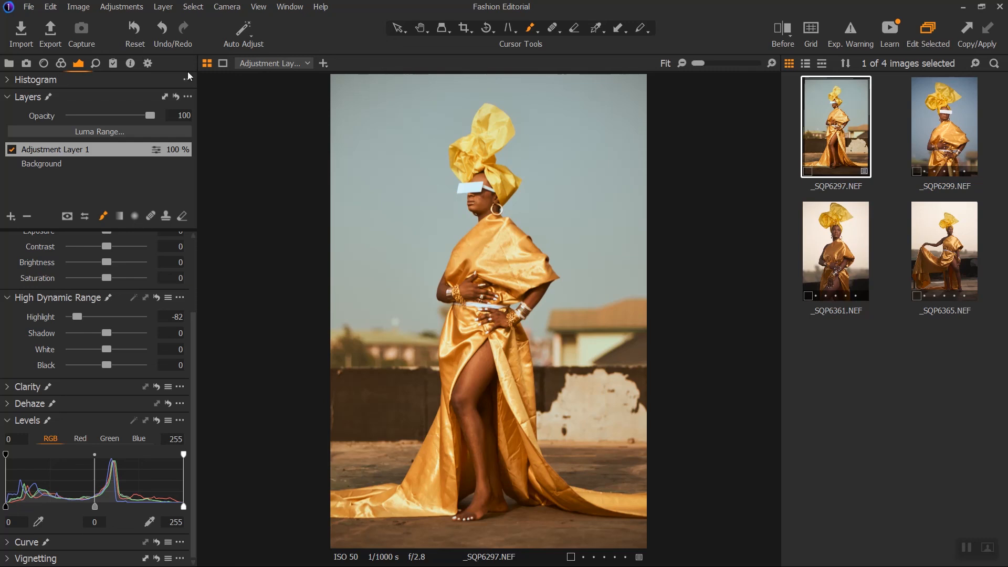
Start exporting the photo and set the destination to the Selects folder inside Capture One\Fashion Editorial on drive D.
{"action": "left_click", "coordinate": [51, 33]}
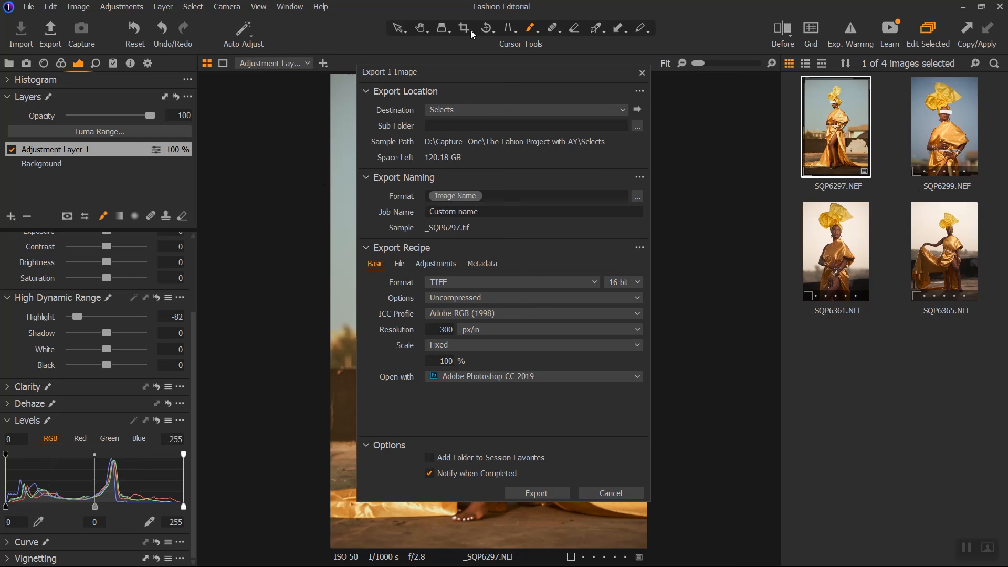
{"action": "left_click", "coordinate": [452, 109]}
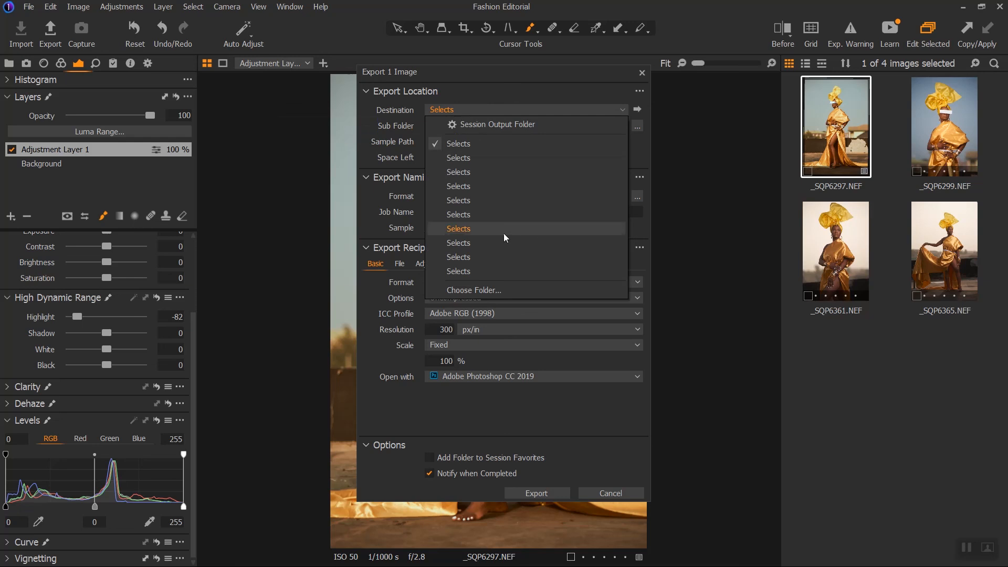
{"action": "left_click", "coordinate": [485, 290]}
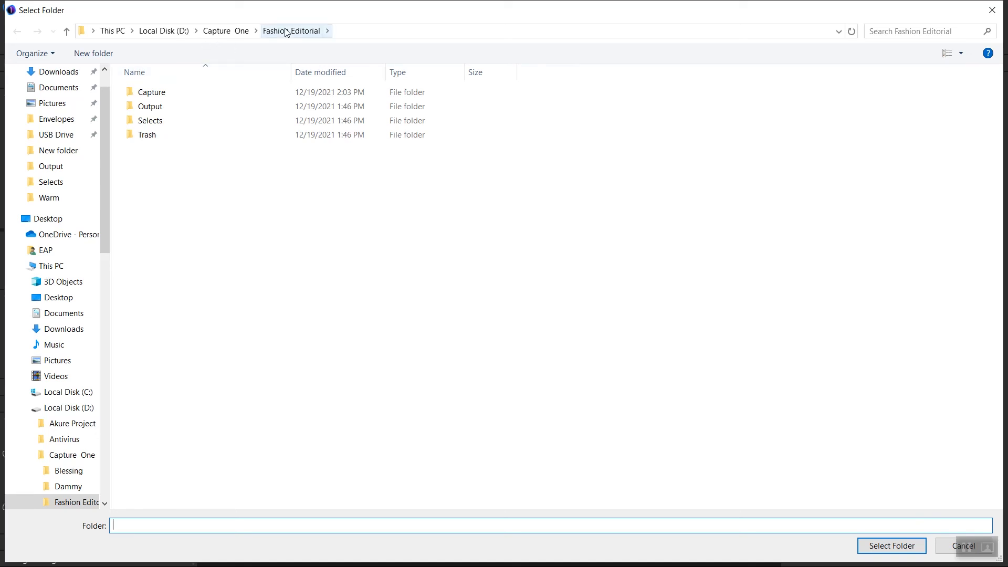
{"action": "left_click", "coordinate": [167, 121]}
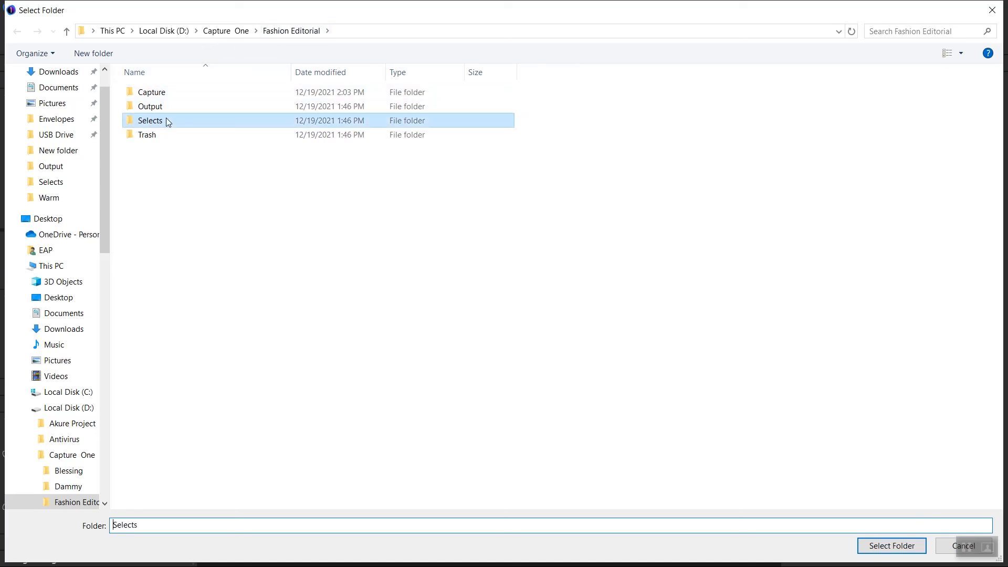
{"action": "double_click", "coordinate": [168, 121]}
{"action": "left_click", "coordinate": [882, 551]}
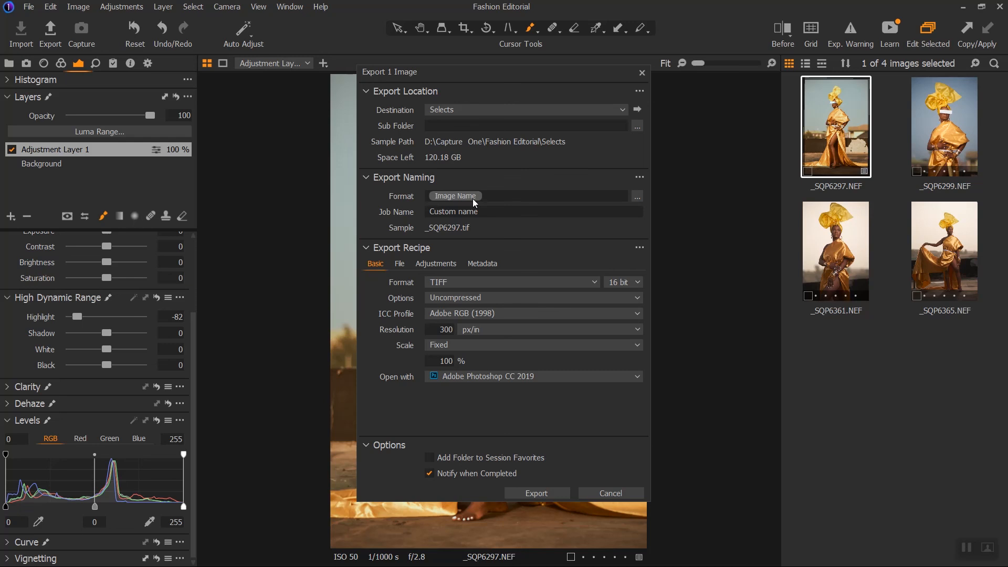
Review the export recipe's format, bit depth, compression and ICC profile choices, keeping 16 bit uncompressed TIFF with Adobe RGB (1998).
{"action": "left_click", "coordinate": [368, 177]}
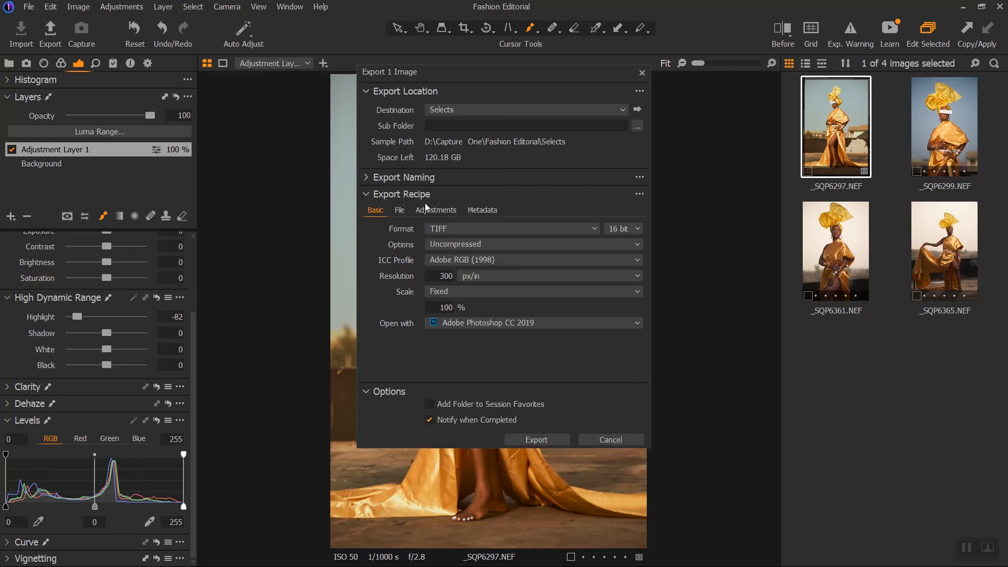
{"action": "left_click", "coordinate": [496, 229]}
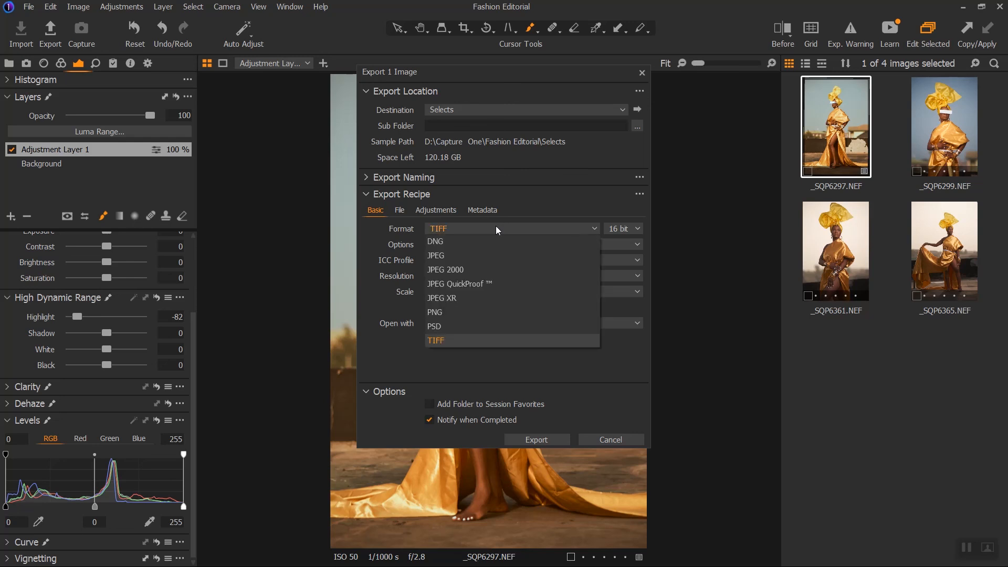
{"action": "left_click", "coordinate": [464, 345]}
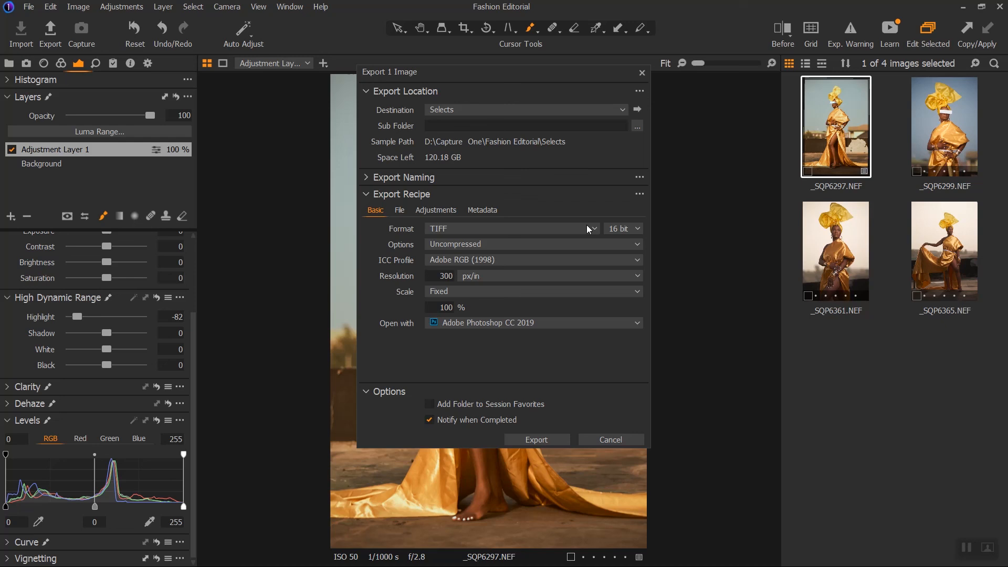
{"action": "left_click", "coordinate": [635, 228]}
{"action": "left_click", "coordinate": [635, 228]}
{"action": "left_click", "coordinate": [577, 241]}
{"action": "left_click", "coordinate": [576, 240]}
{"action": "left_click", "coordinate": [549, 260]}
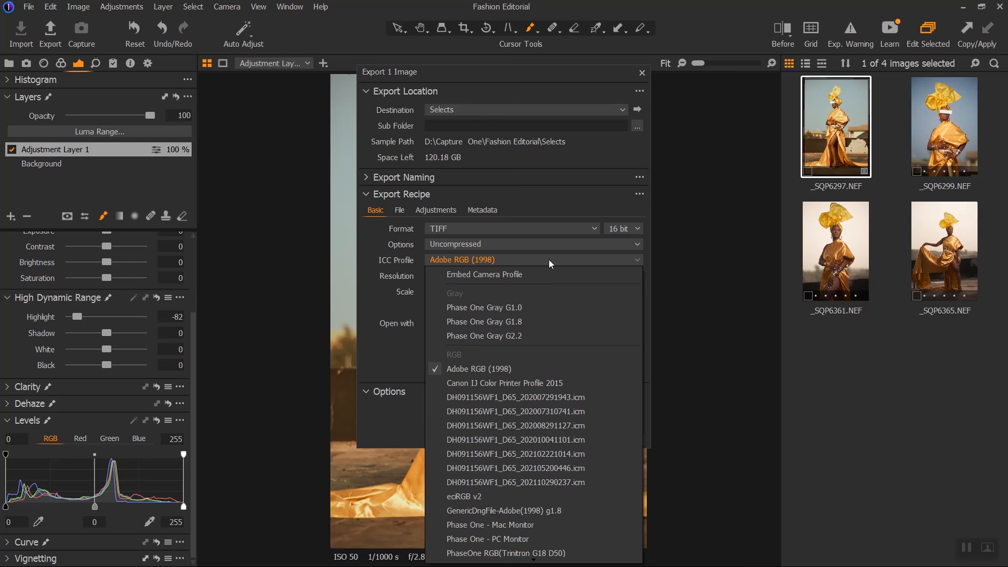
{"action": "left_click", "coordinate": [549, 259]}
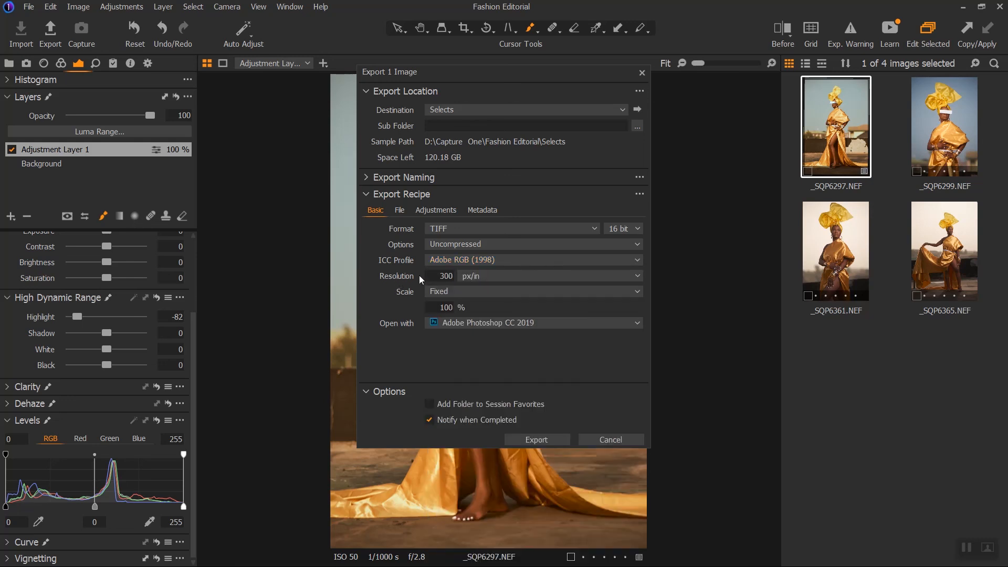
Keep 300 px/in, Fixed scale at 100% and opening with Adobe Photoshop CC 2019, and export the image.
{"action": "left_click", "coordinate": [506, 276]}
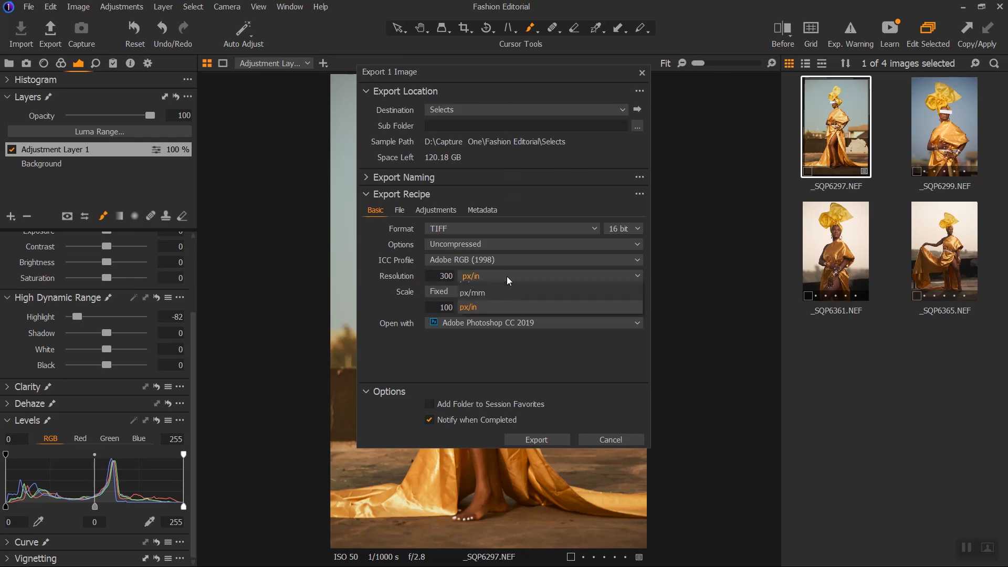
{"action": "left_click", "coordinate": [506, 276]}
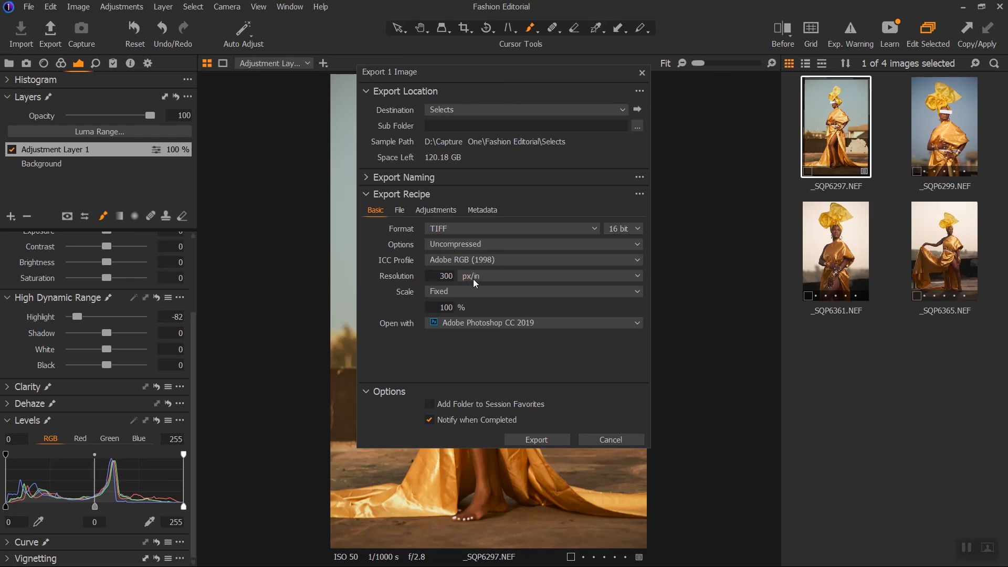
{"action": "left_click", "coordinate": [455, 293]}
{"action": "left_click", "coordinate": [456, 293]}
{"action": "left_click", "coordinate": [457, 323]}
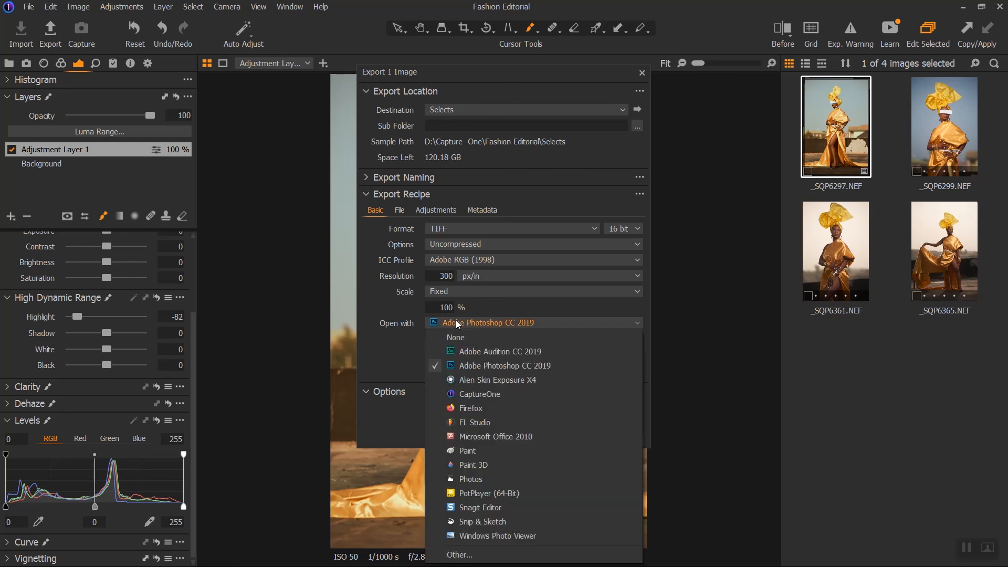
{"action": "left_click", "coordinate": [457, 323]}
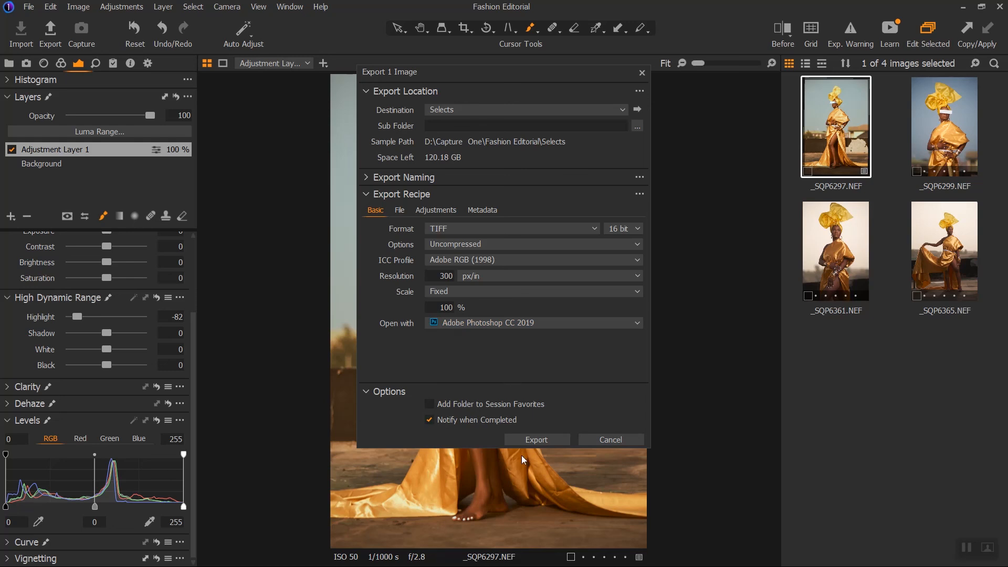
{"action": "left_click", "coordinate": [534, 440]}
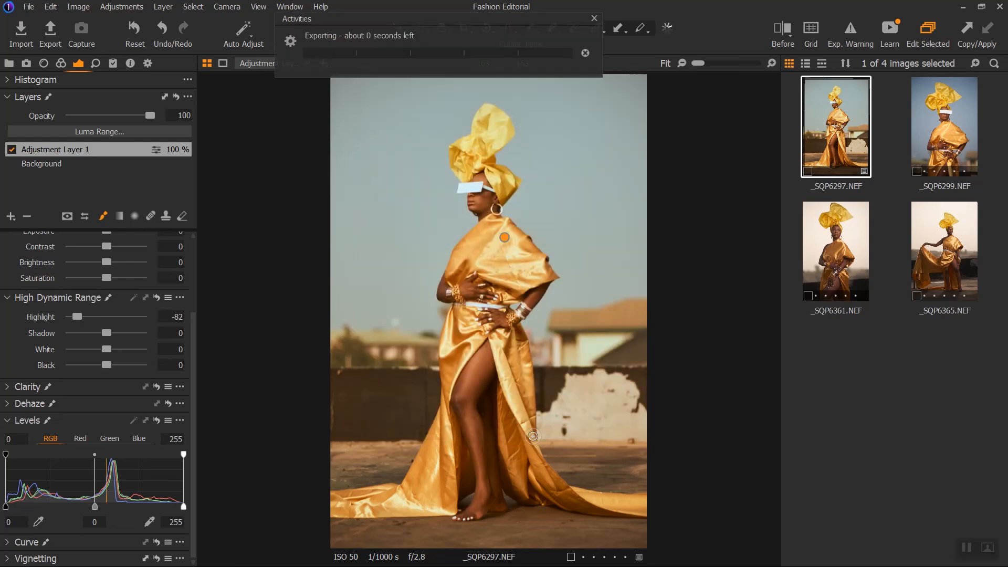